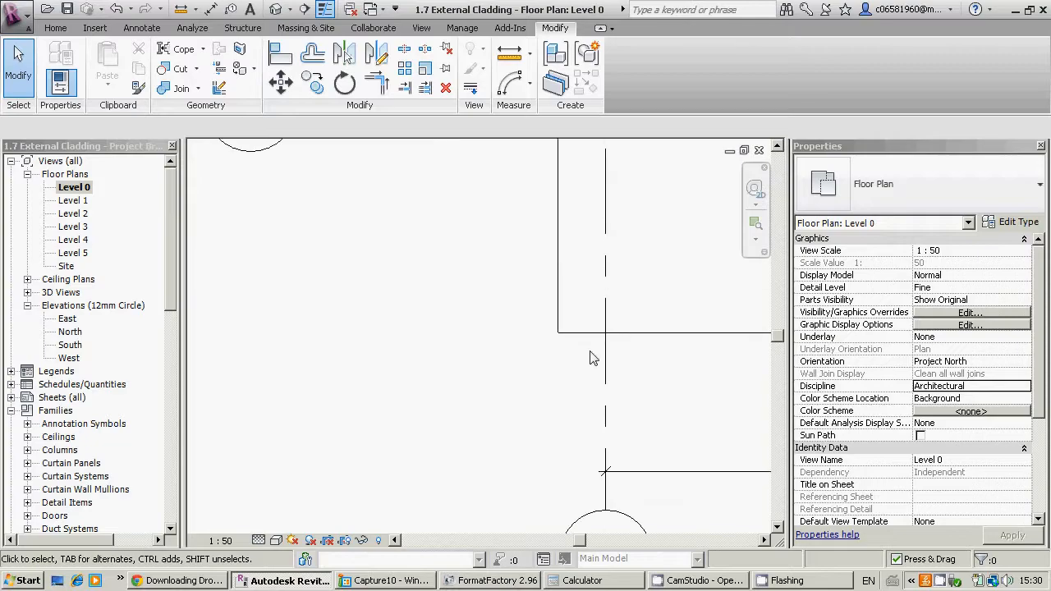
# Mirror a copy of the curtain wall beside grid 9a to the opposite floor edge about a vertical axis, and check it in 3D.
pyautogui.scroll(-3, 687, 318)
pyautogui.moveTo(686, 318); pyautogui.dragTo(514, 402, button='middle')
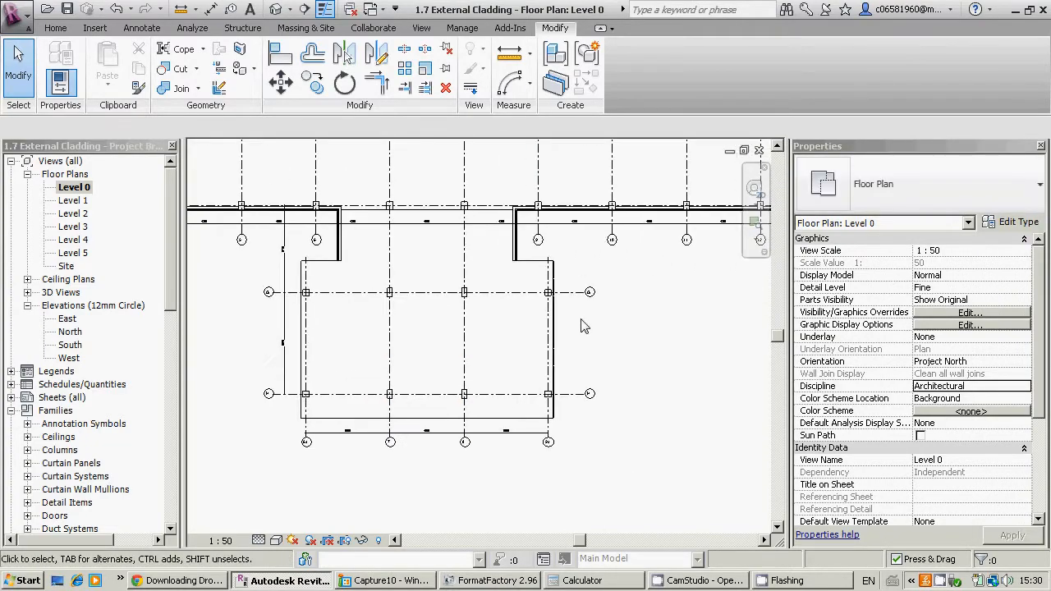
pyautogui.scroll(5, 577, 325)
pyautogui.click(541, 349)
pyautogui.scroll(-3, 589, 349)
pyautogui.scroll(-1, 584, 361)
pyautogui.moveTo(491, 366); pyautogui.dragTo(528, 366, button='middle')
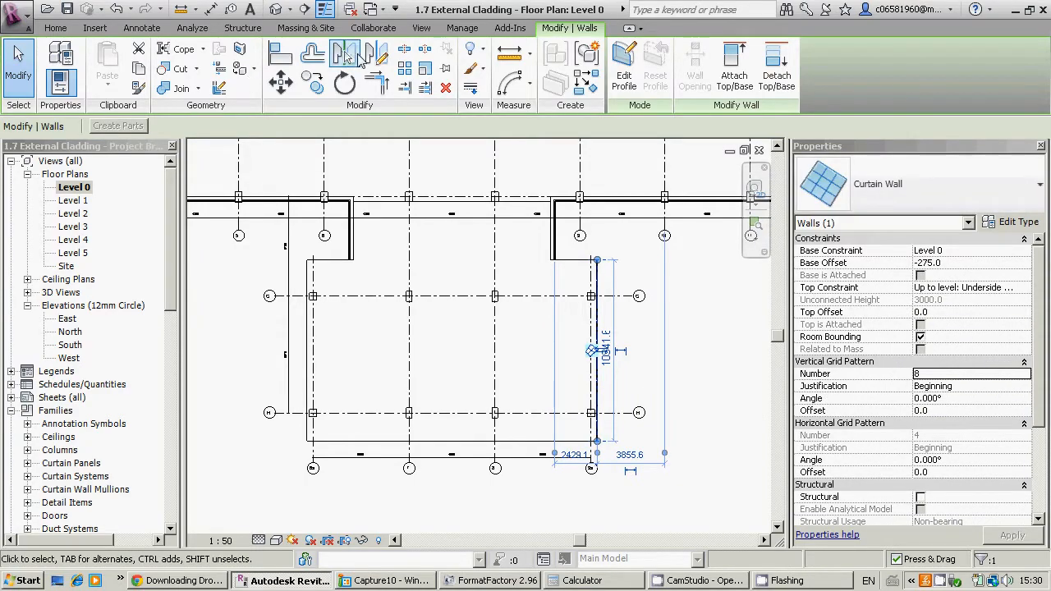
pyautogui.click(376, 54)
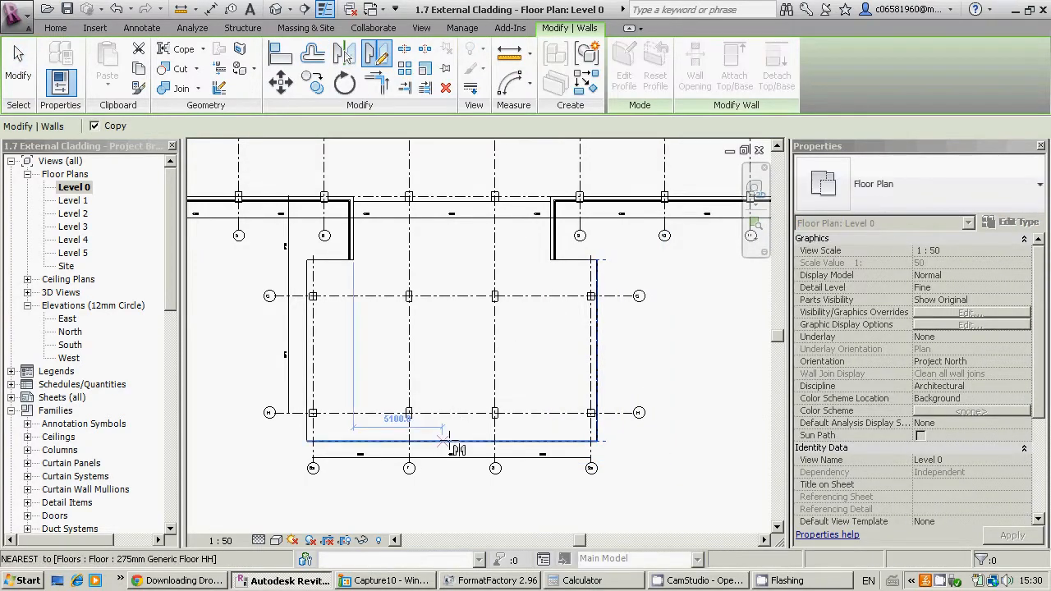
pyautogui.click(452, 454)
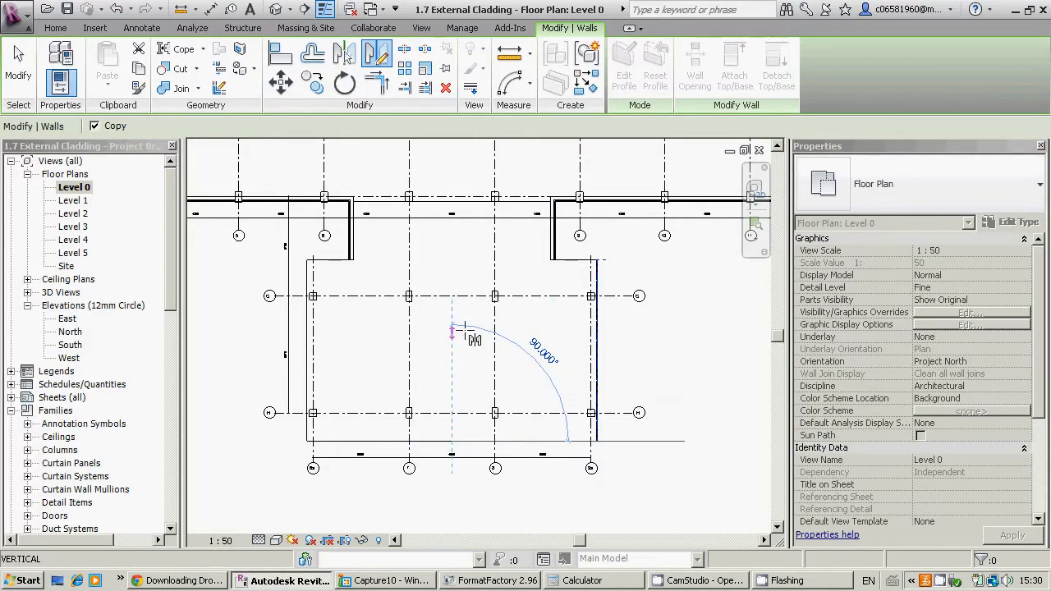
pyautogui.click(452, 337)
pyautogui.click(404, 345)
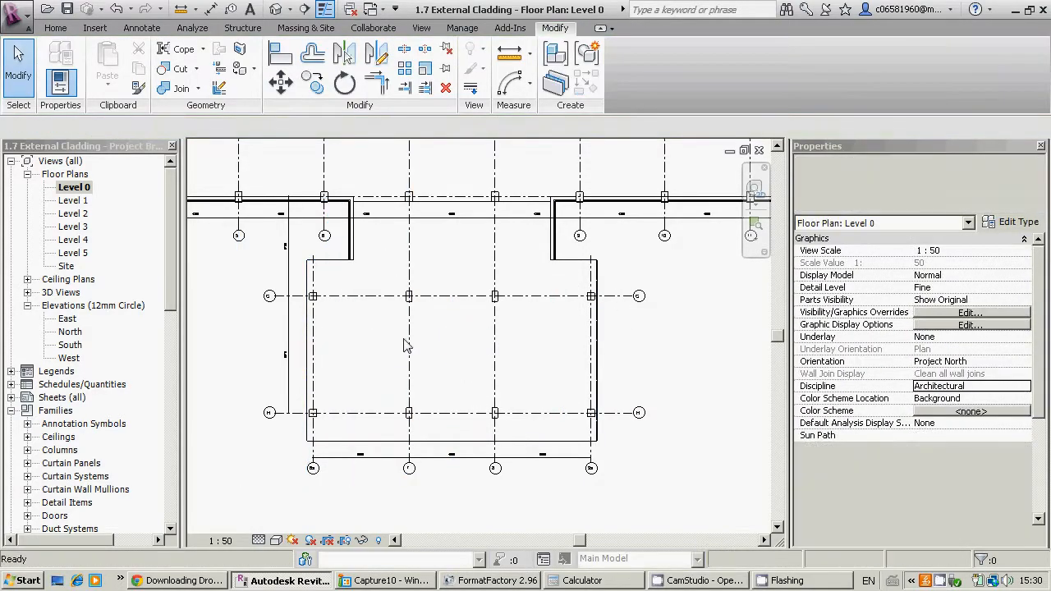
pyautogui.press('3')
pyautogui.press('d')
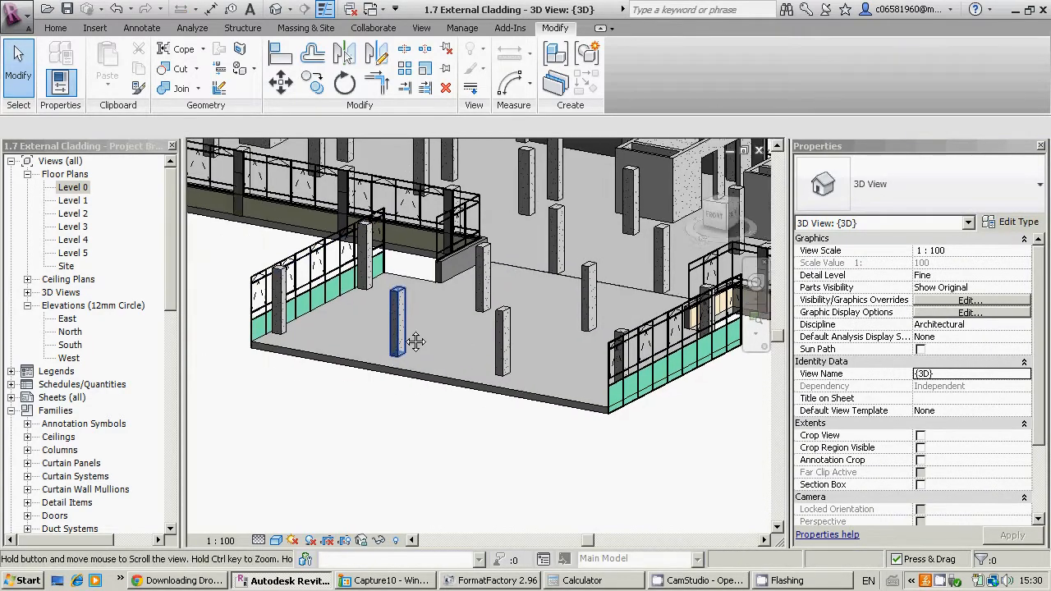
pyautogui.hotkey('ctrl', 'Tab')
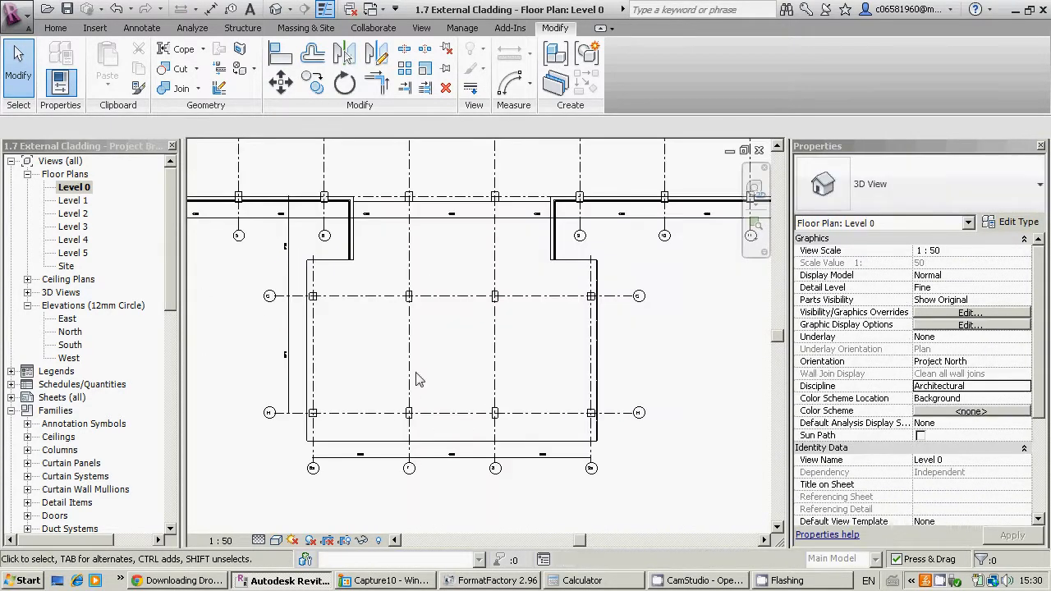
# Copy the curtain wall beside grid 6a straight down so the copy starts at the original's south endpoint.
pyautogui.scroll(5, 352, 261)
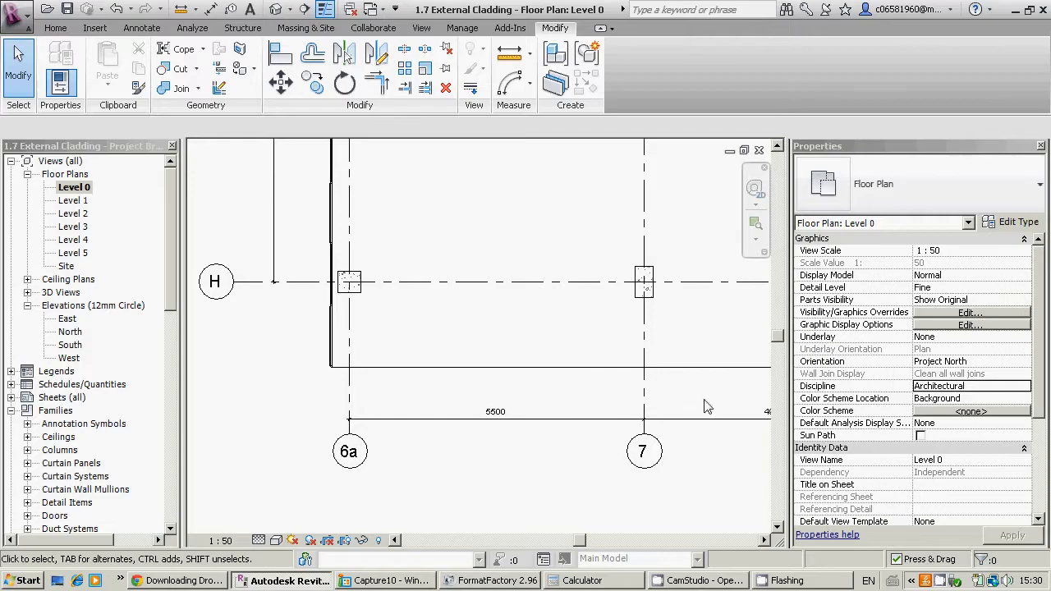
pyautogui.scroll(4, 319, 329)
pyautogui.click(353, 372)
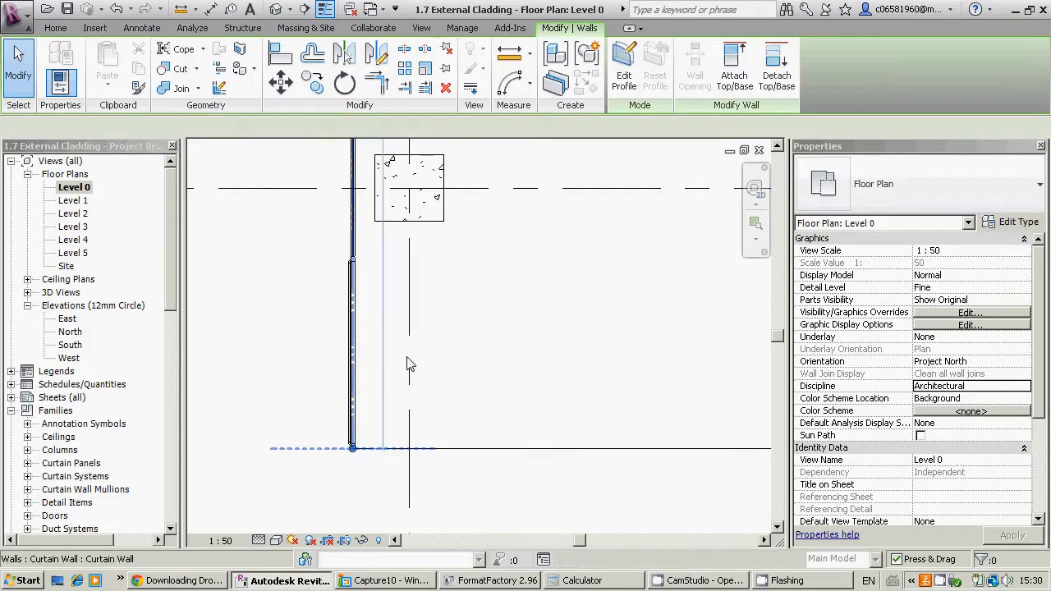
pyautogui.scroll(-5, 361, 353)
pyautogui.moveTo(397, 115); pyautogui.dragTo(341, 246, button='middle')
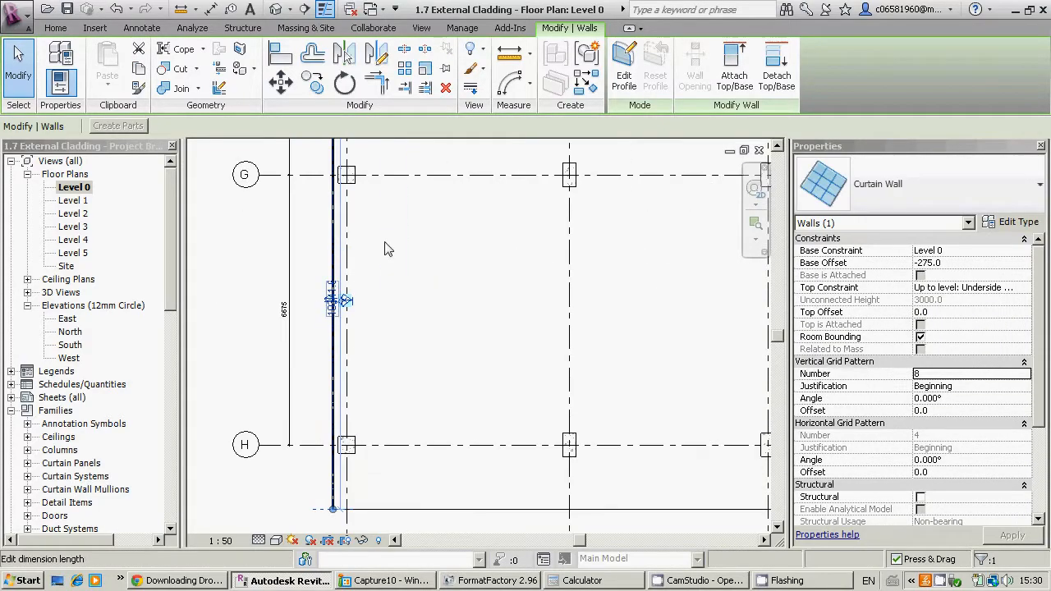
pyautogui.scroll(2, 378, 246)
pyautogui.press('m')
pyautogui.press('v')
pyautogui.scroll(3, 321, 216)
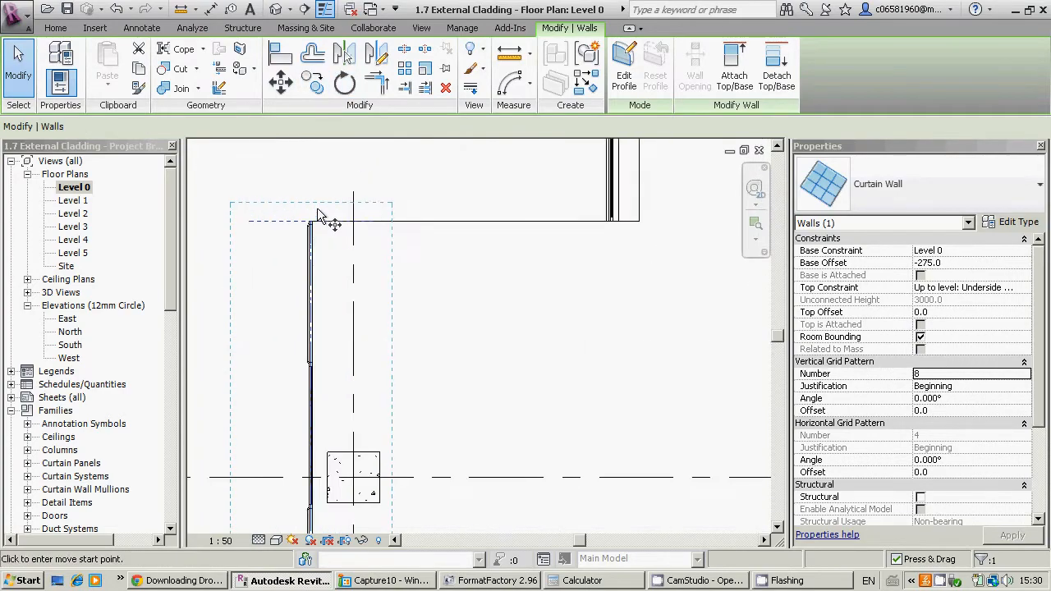
pyautogui.scroll(3, 320, 216)
pyautogui.click(321, 263)
pyautogui.scroll(-4, 402, 228)
pyautogui.moveTo(410, 227); pyautogui.dragTo(427, 117, button='middle')
pyautogui.moveTo(369, 500); pyautogui.dragTo(369, 320, button='middle')
pyautogui.scroll(5, 367, 304)
pyautogui.scroll(2, 358, 245)
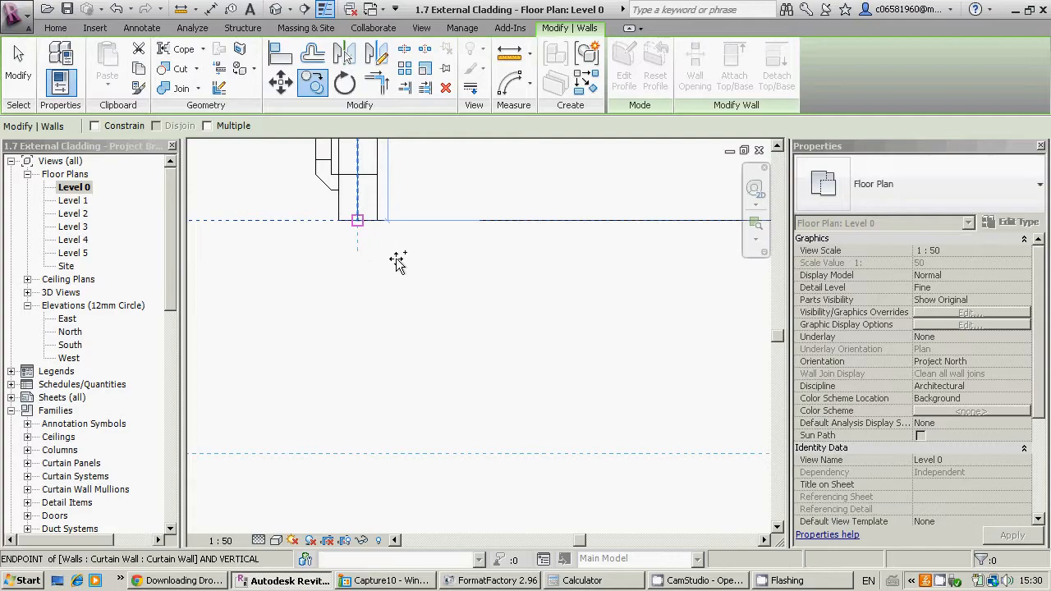
pyautogui.click(398, 261)
pyautogui.click(411, 278)
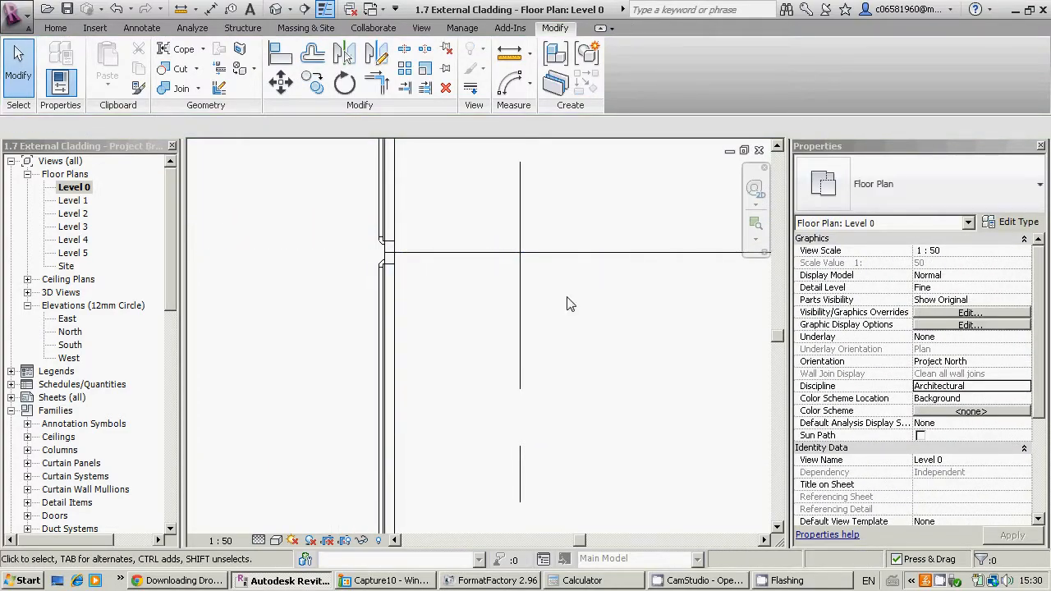
# Start rotating the copied curtain wall and place the centre of rotation at the mullion endpoint on the floor corner.
pyautogui.scroll(-1, 432, 319)
pyautogui.click(405, 315)
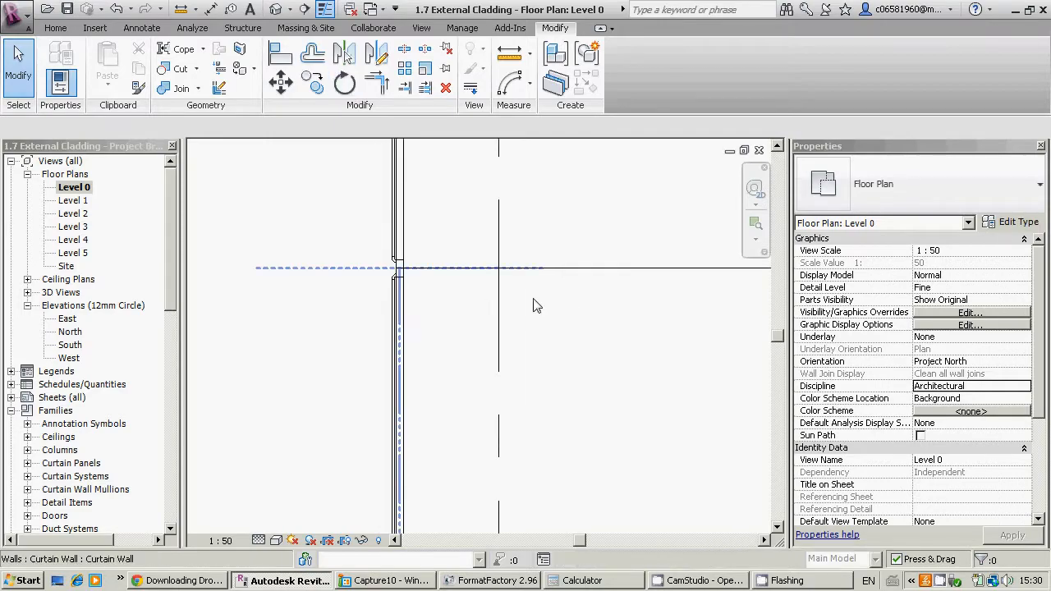
pyautogui.click(345, 82)
pyautogui.scroll(-3, 456, 297)
pyautogui.moveTo(462, 386); pyautogui.dragTo(439, 235, button='middle')
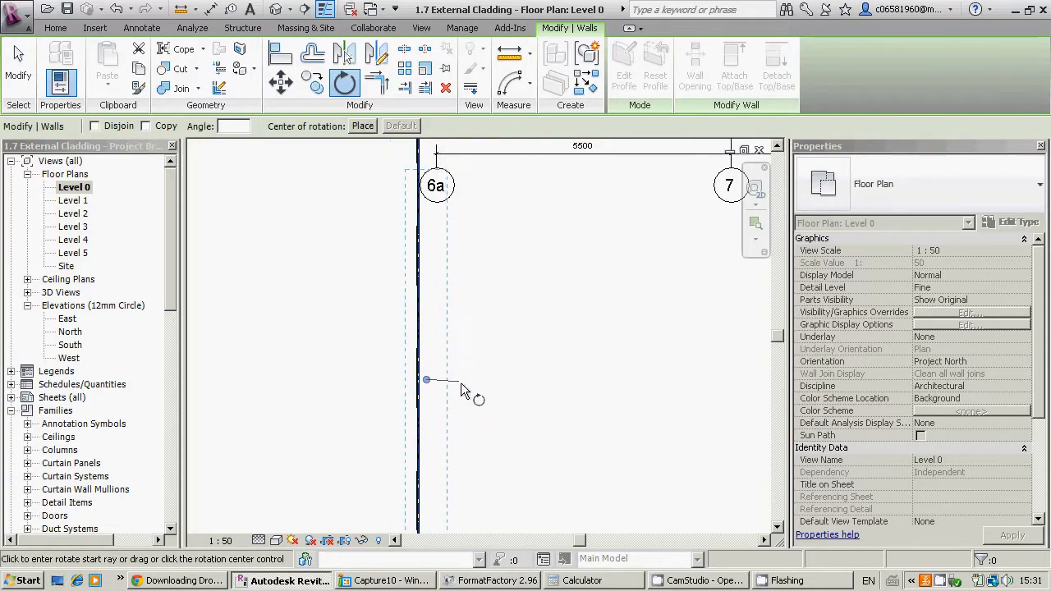
pyautogui.scroll(-1, 462, 391)
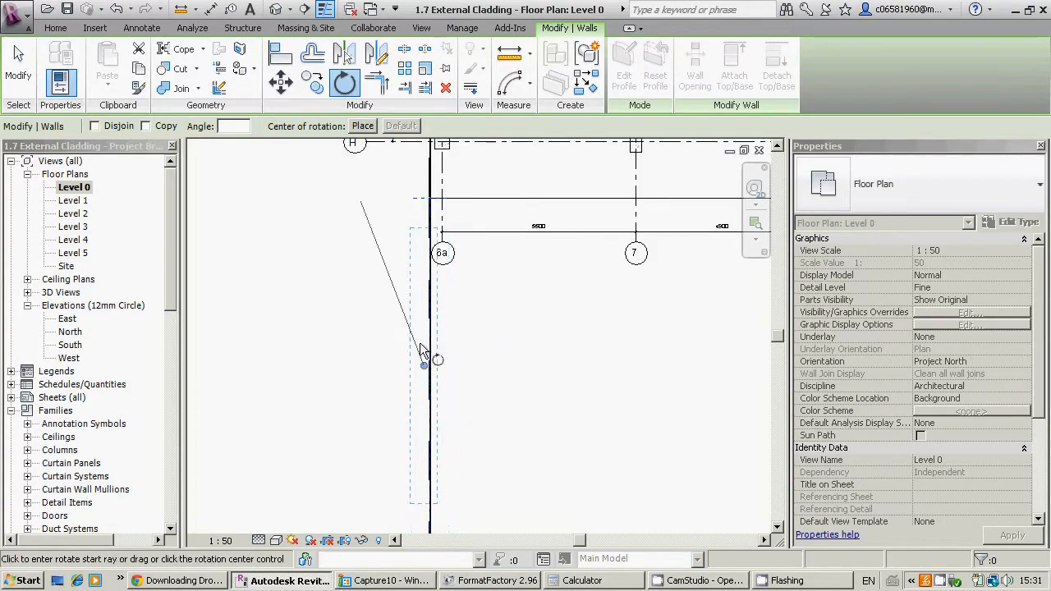
pyautogui.scroll(-1, 415, 337)
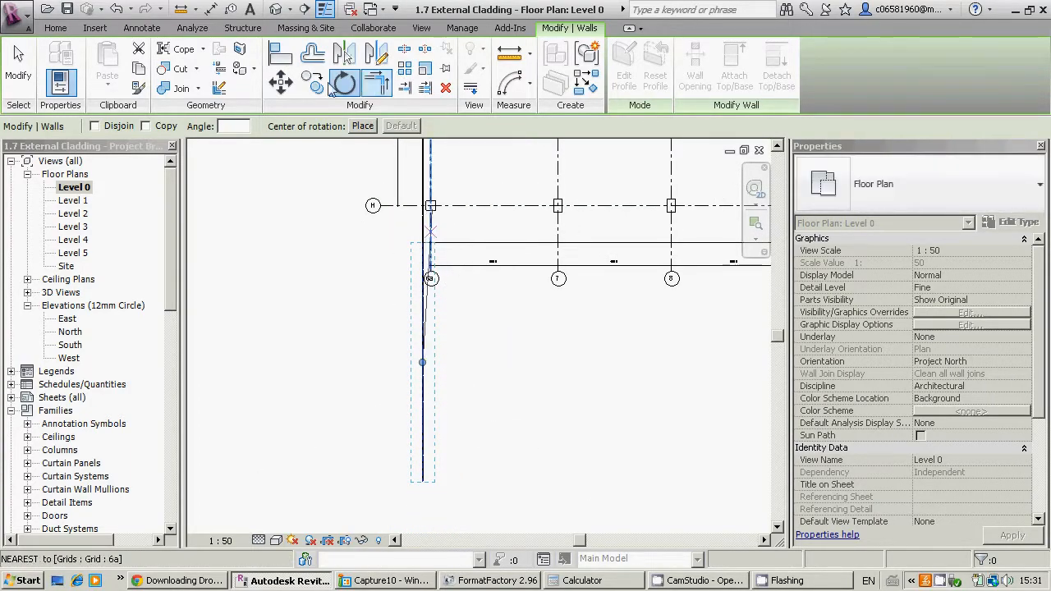
pyautogui.scroll(2, 425, 363)
pyautogui.moveTo(438, 361); pyautogui.dragTo(434, 485, button='middle')
pyautogui.scroll(2, 432, 437)
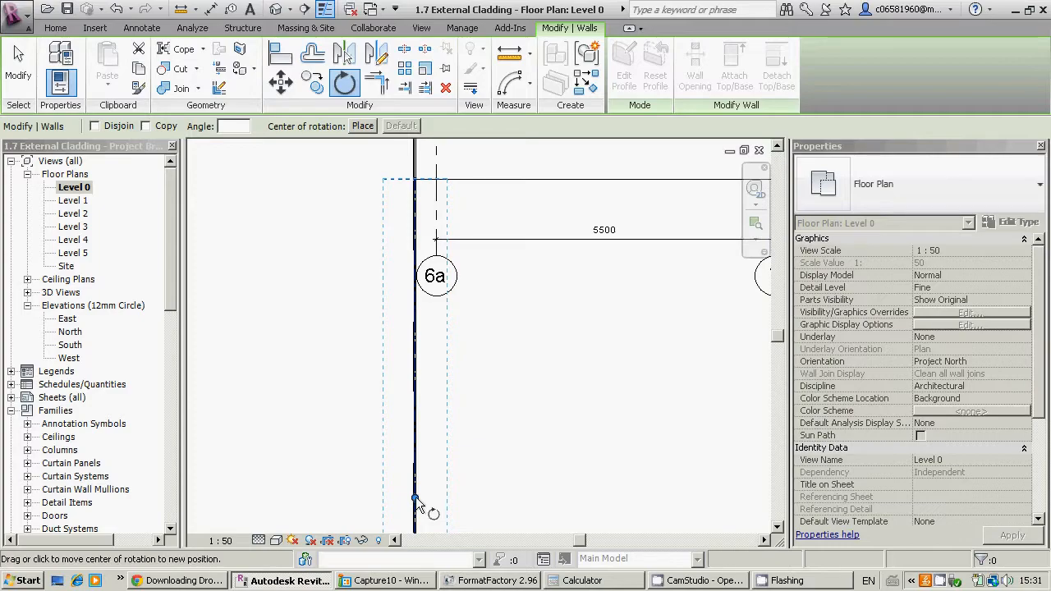
pyautogui.click(416, 497)
pyautogui.scroll(8, 411, 148)
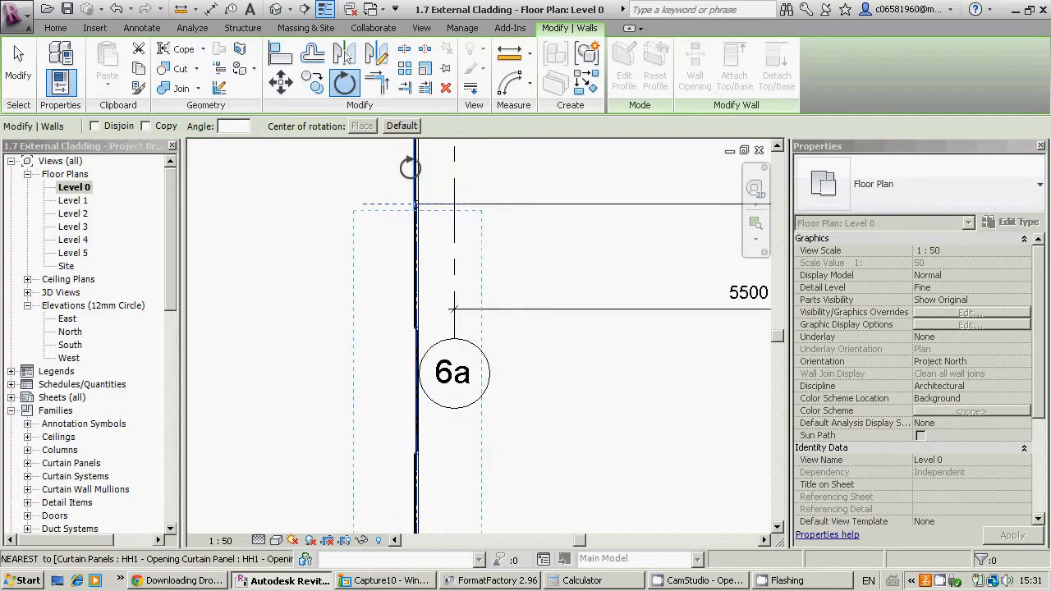
pyautogui.scroll(2, 448, 253)
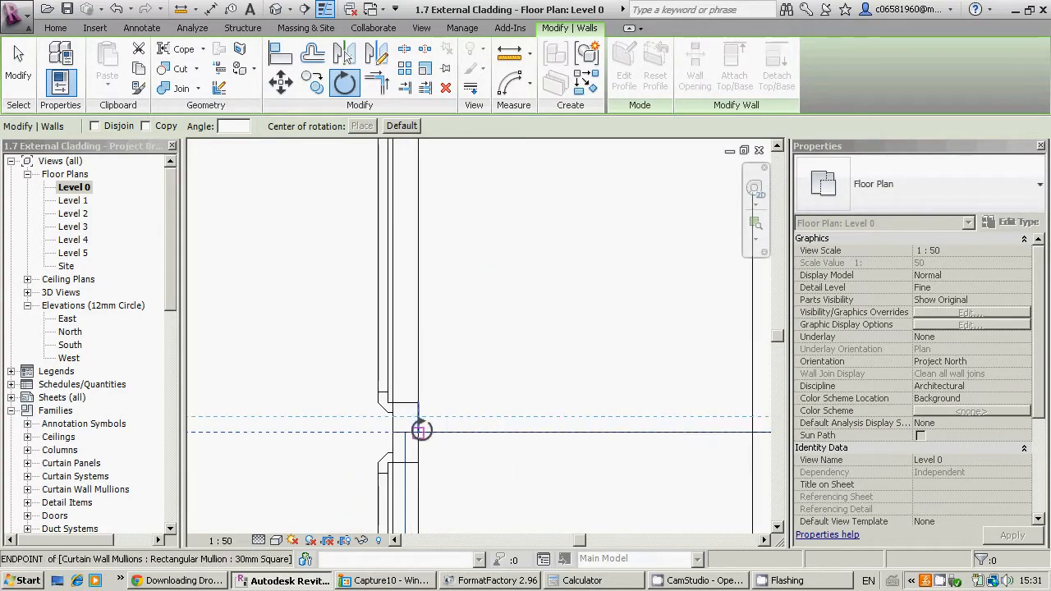
pyautogui.click(418, 432)
# Rotate the copied curtain wall 90° about the corner so it runs along the south floor edge.
pyautogui.scroll(-1, 453, 386)
pyautogui.moveTo(435, 497); pyautogui.dragTo(403, 340, button='middle')
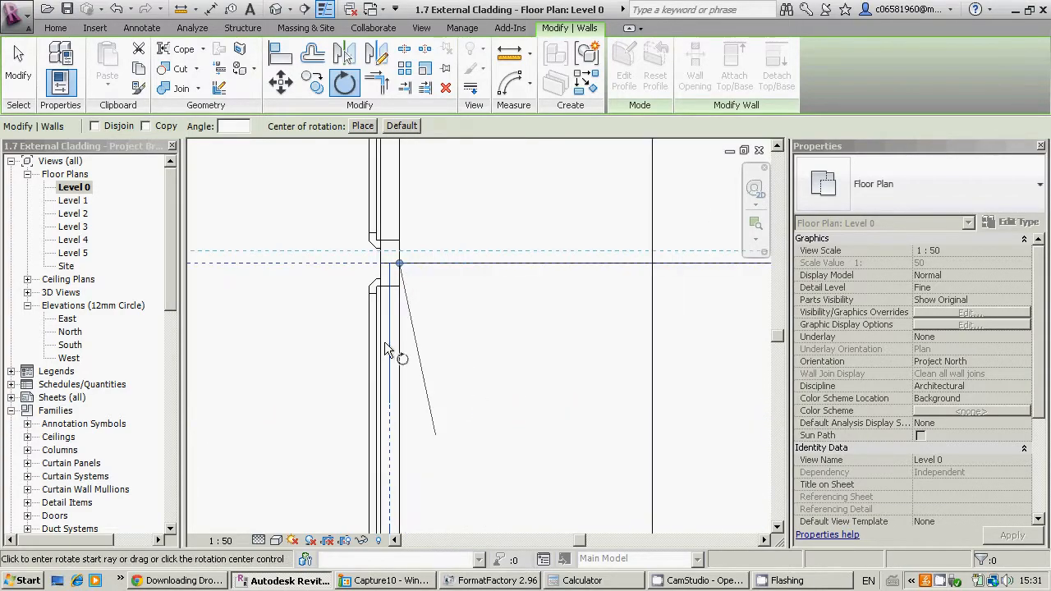
pyautogui.click(290, 262)
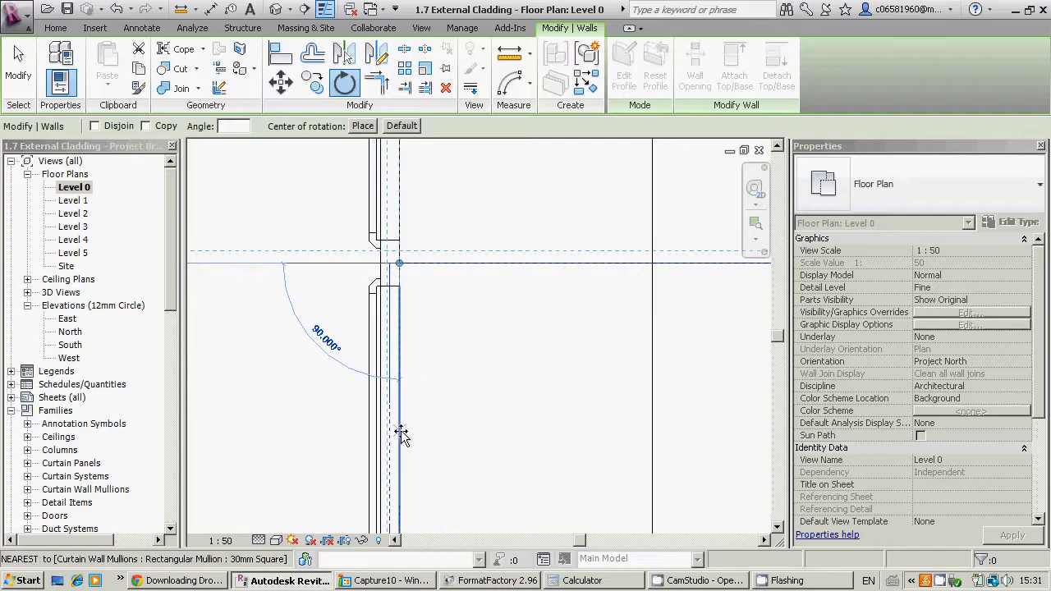
pyautogui.write('90')
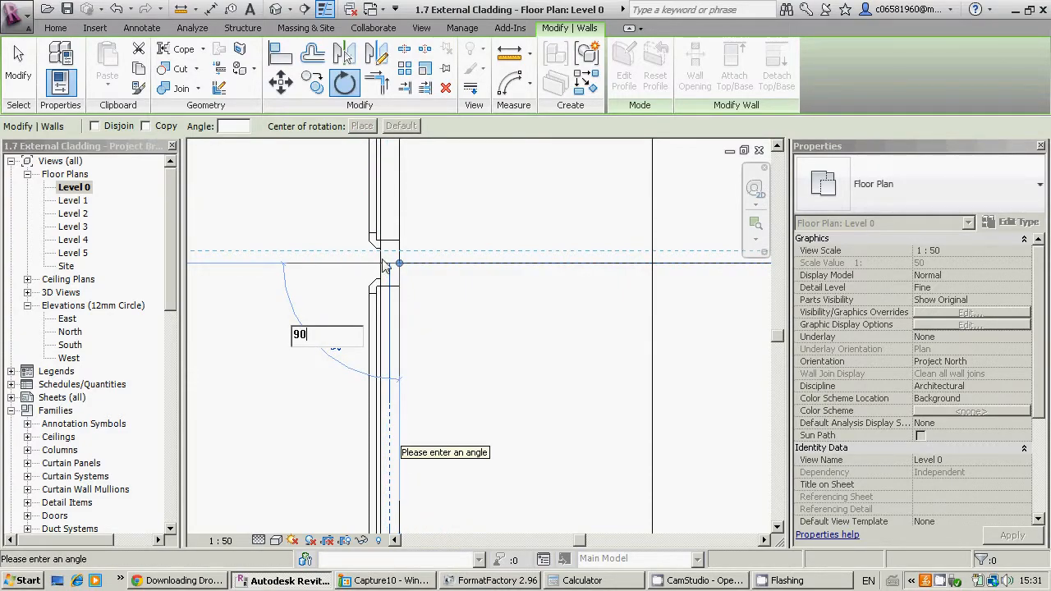
pyautogui.press('Return')
# Examine the mullions at the corner in plan and the reach of the rotated curtain wall in the 3D view.
pyautogui.scroll(-3, 575, 370)
pyautogui.moveTo(599, 363); pyautogui.dragTo(476, 364, button='middle')
pyautogui.scroll(2, 364, 329)
pyautogui.moveTo(346, 326); pyautogui.dragTo(345, 317, button='middle')
pyautogui.click(345, 318)
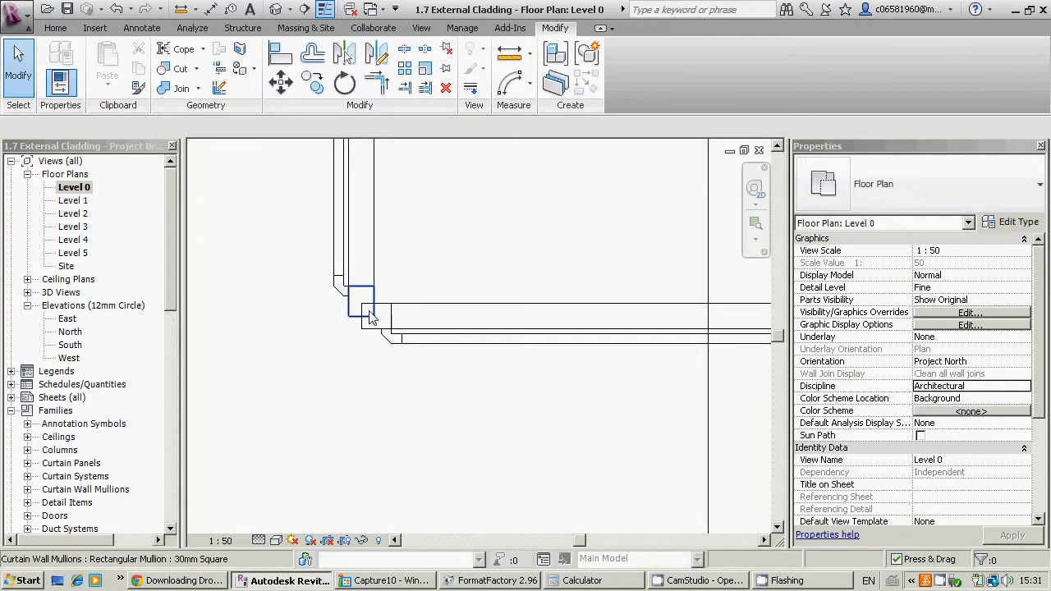
pyautogui.scroll(-4, 385, 321)
pyautogui.moveTo(564, 379); pyautogui.dragTo(256, 357, button='middle')
pyautogui.hotkey('ctrl', 'Tab')
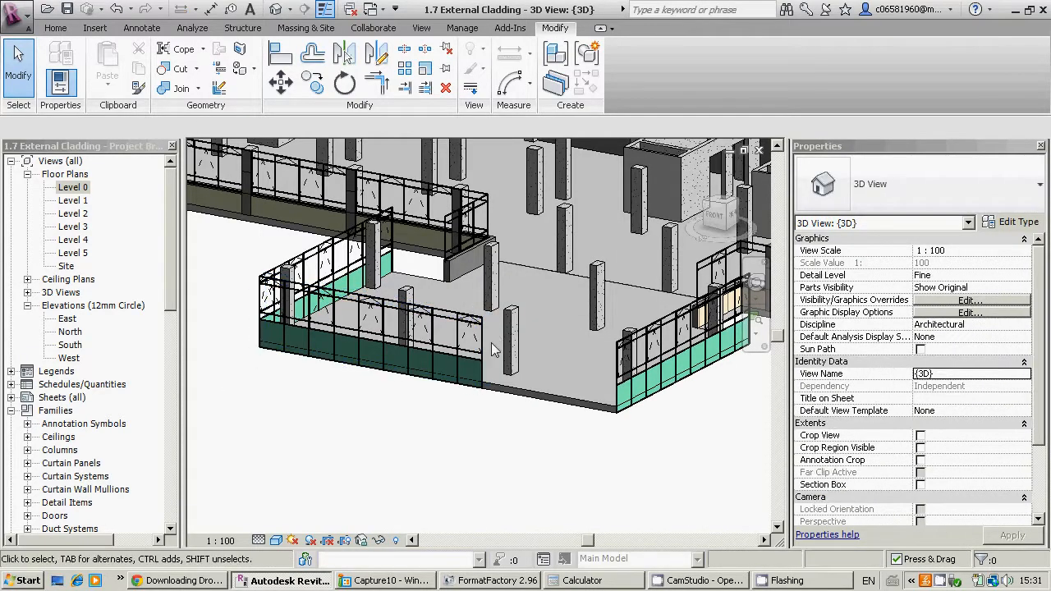
pyautogui.scroll(4, 490, 342)
pyautogui.moveTo(516, 378); pyautogui.dragTo(567, 379, button='middle')
pyautogui.scroll(-1, 542, 376)
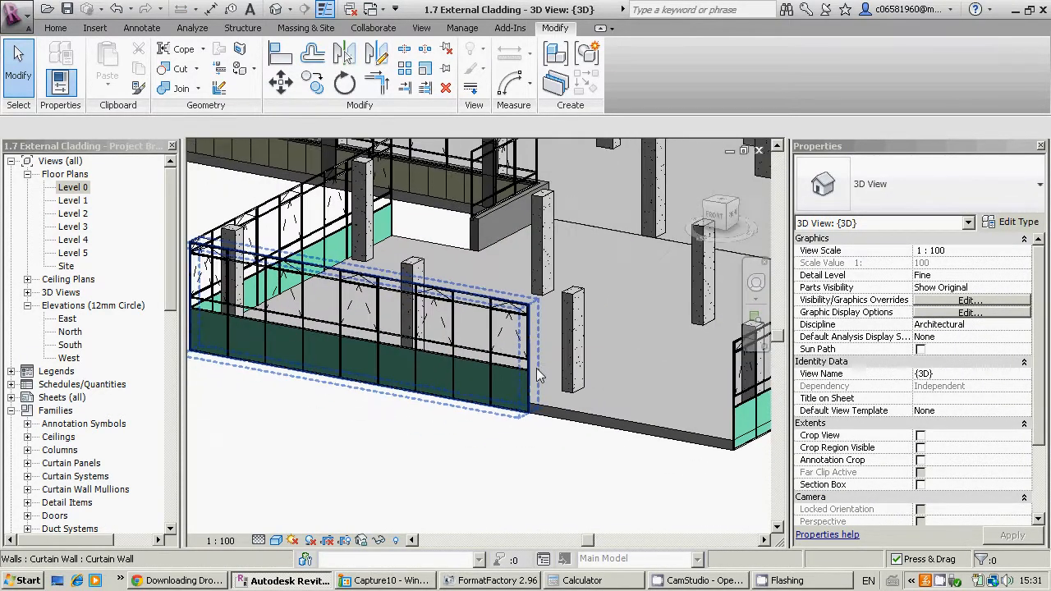
pyautogui.scroll(-2, 532, 361)
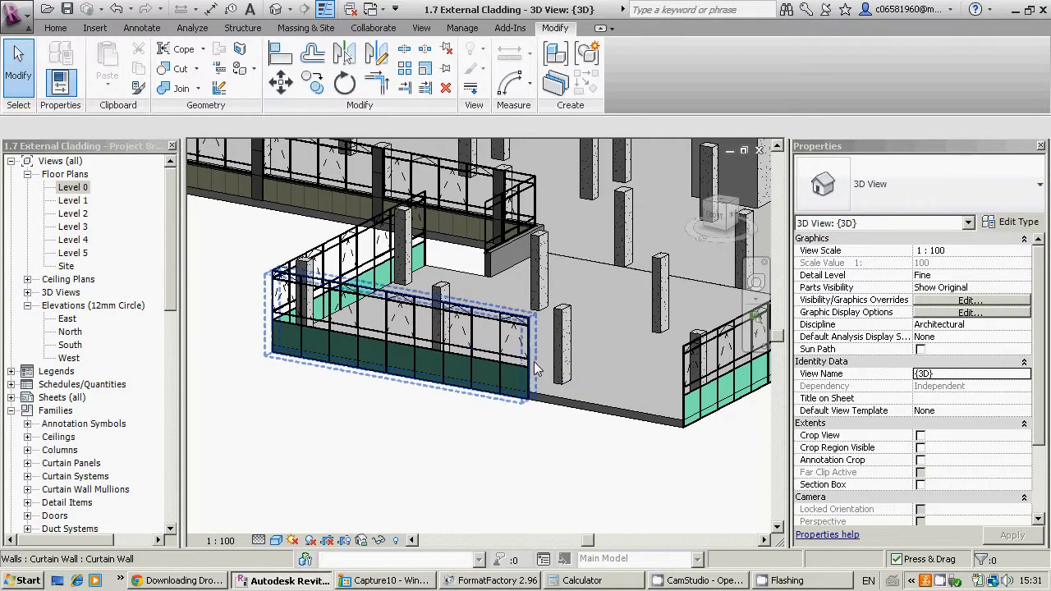
# Extend the free end of the south curtain wall to the endpoint of the curtain wall beside grid 9a.
pyautogui.hotkey('ctrl', 'Tab')
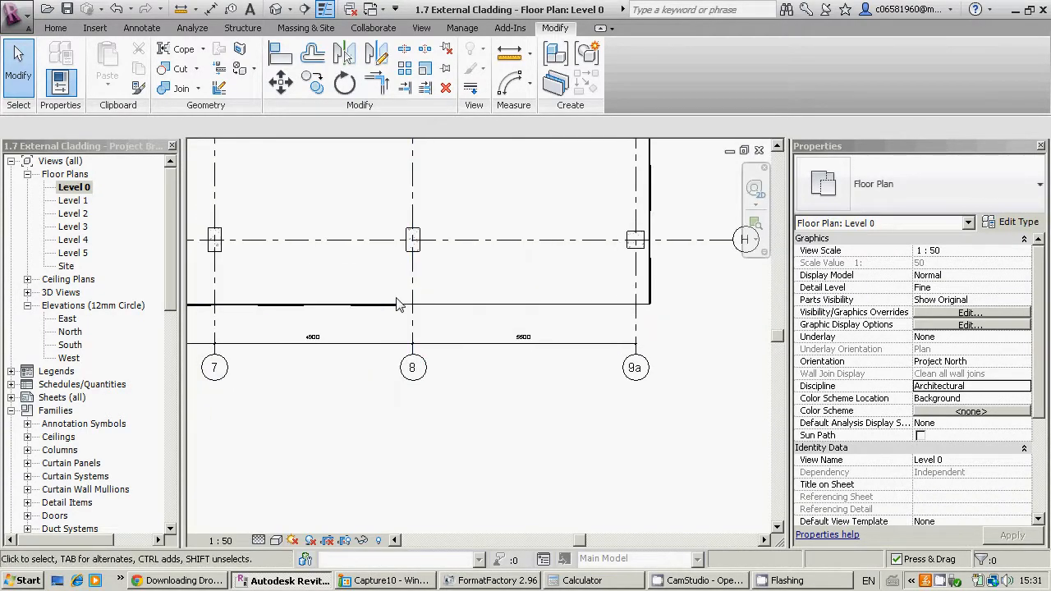
pyautogui.click(393, 307)
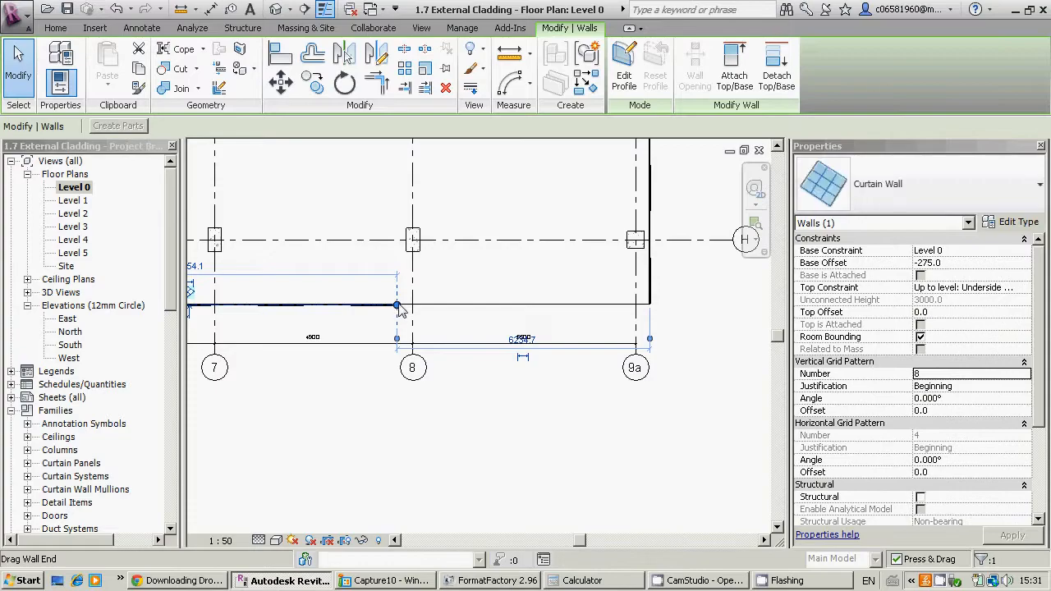
pyautogui.moveTo(450, 308); pyautogui.dragTo(676, 353)
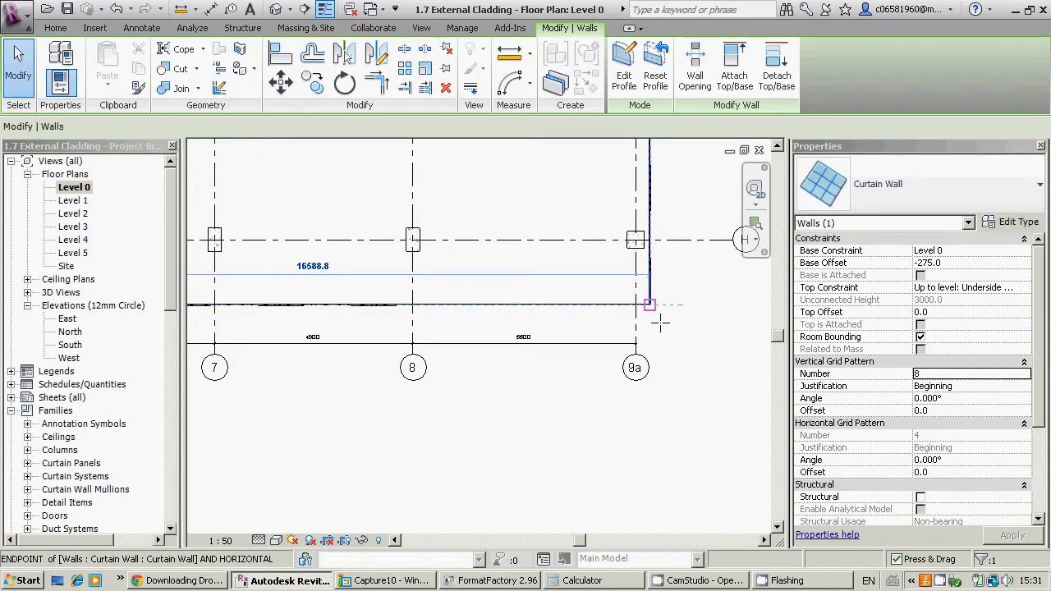
pyautogui.press('Escape')
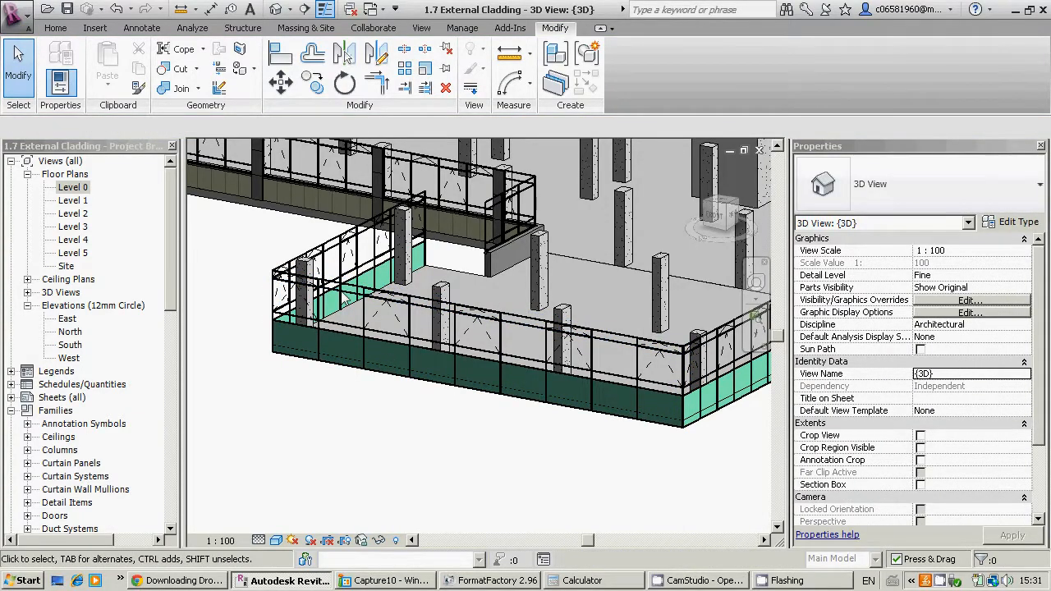
# Set the number of vertical grid lines on the south curtain wall to 14.
pyautogui.scroll(-3, 388, 354)
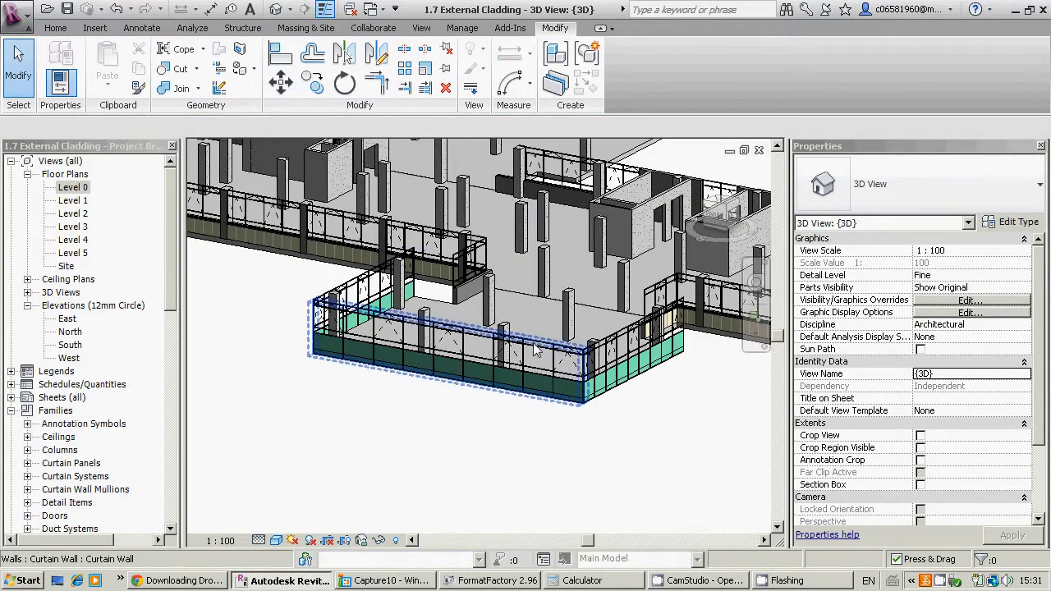
pyautogui.scroll(2, 463, 336)
pyautogui.moveTo(462, 336); pyautogui.dragTo(425, 333, button='middle')
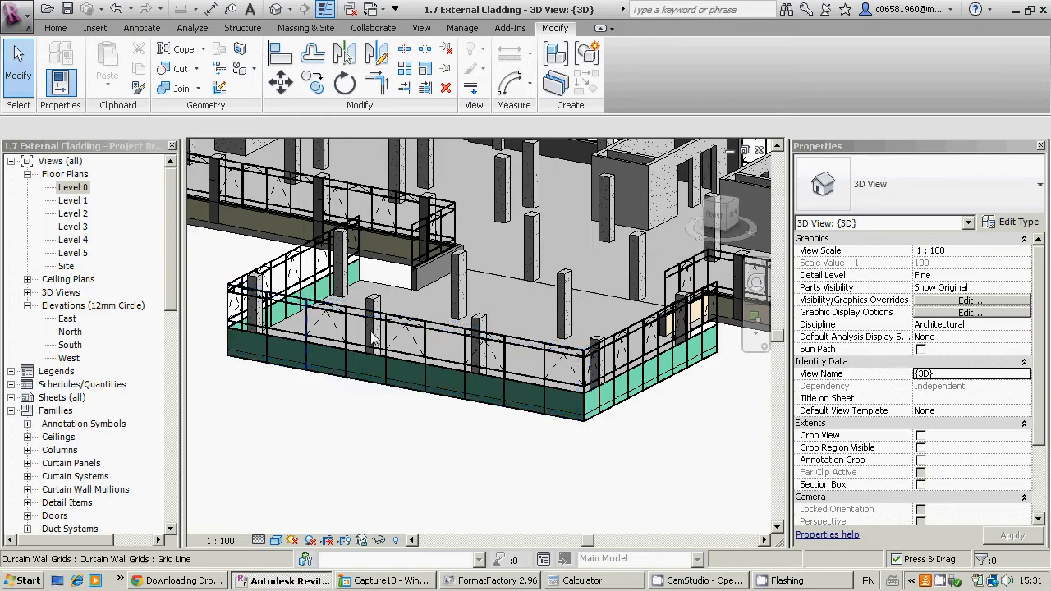
pyautogui.click(456, 330)
pyautogui.click(457, 435)
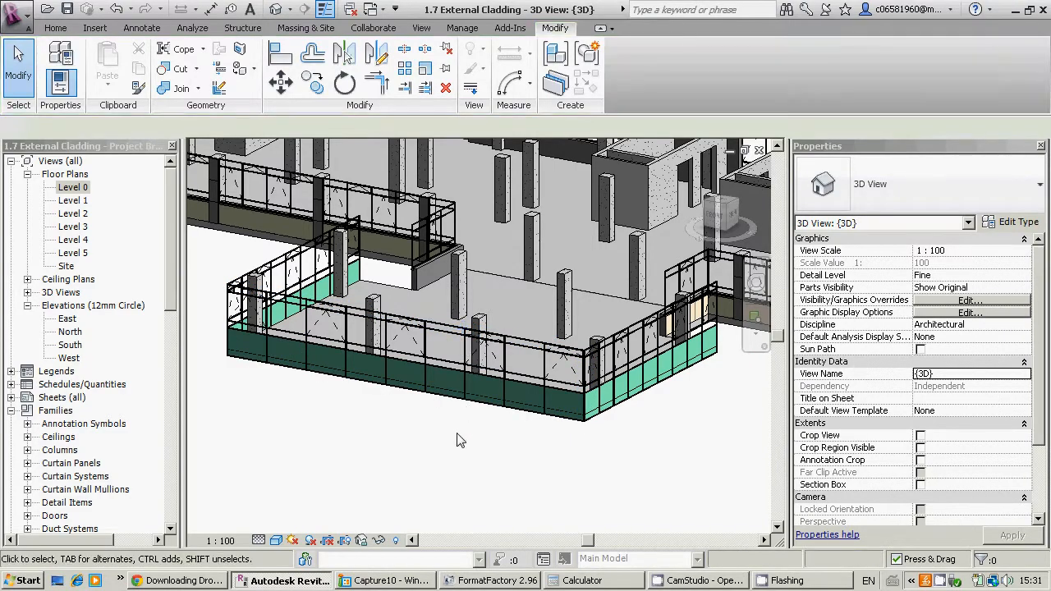
pyautogui.click(452, 328)
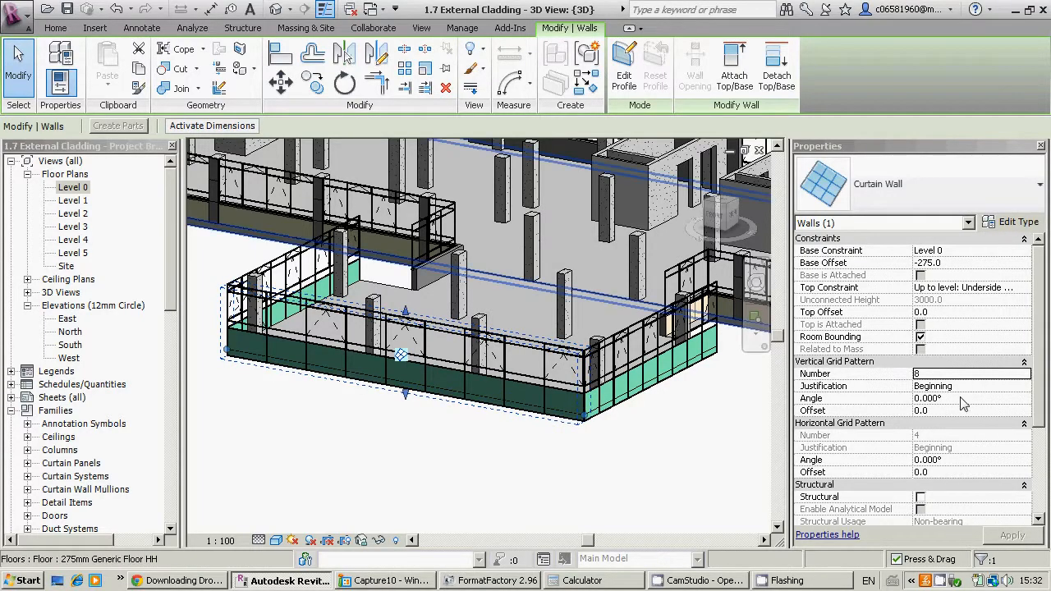
pyautogui.click(934, 375)
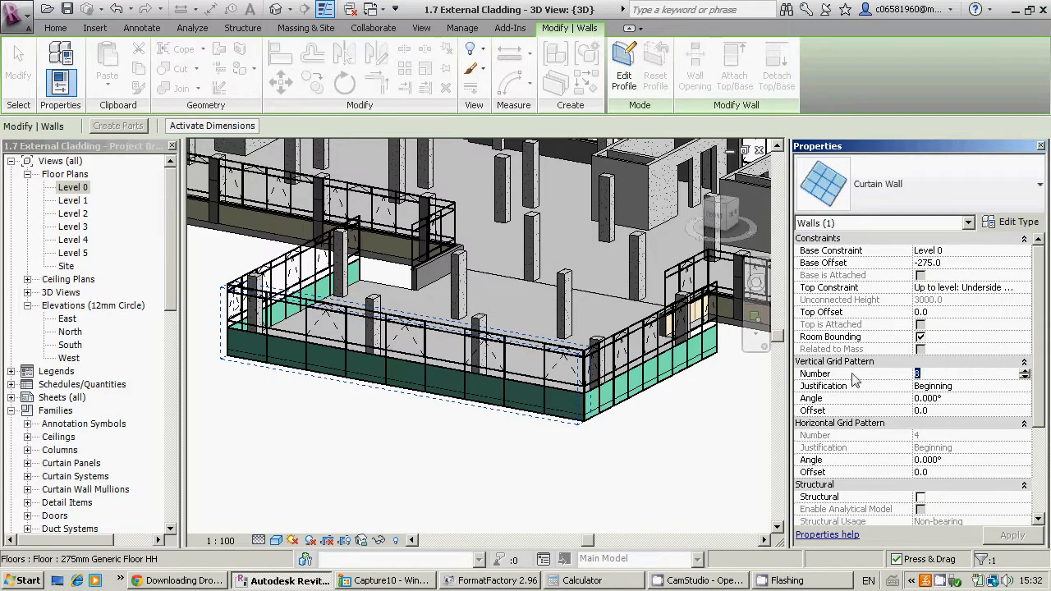
pyautogui.click(493, 396)
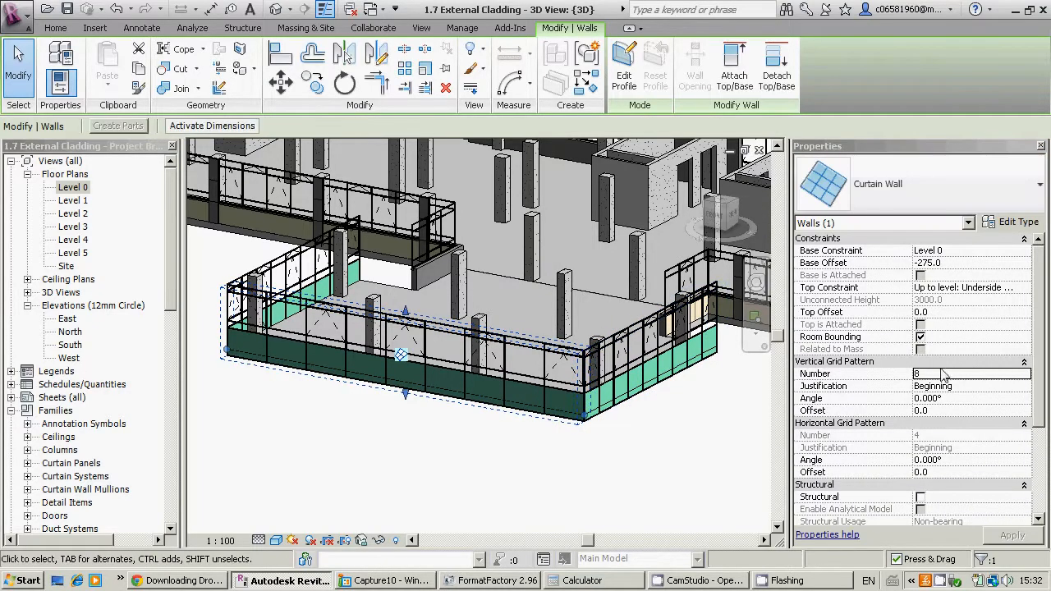
pyautogui.click(936, 375)
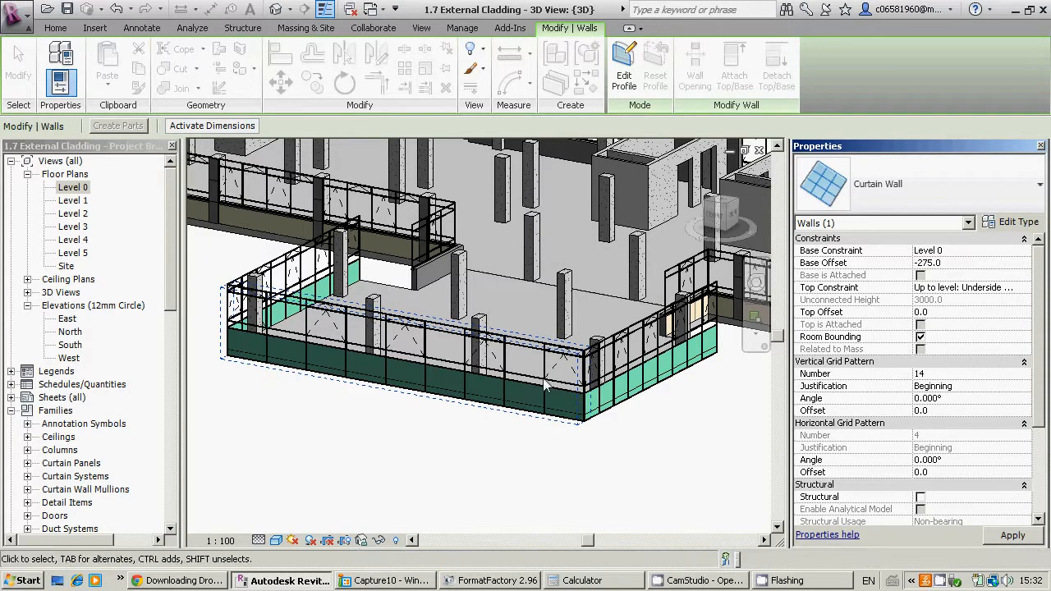
pyautogui.press('Escape')
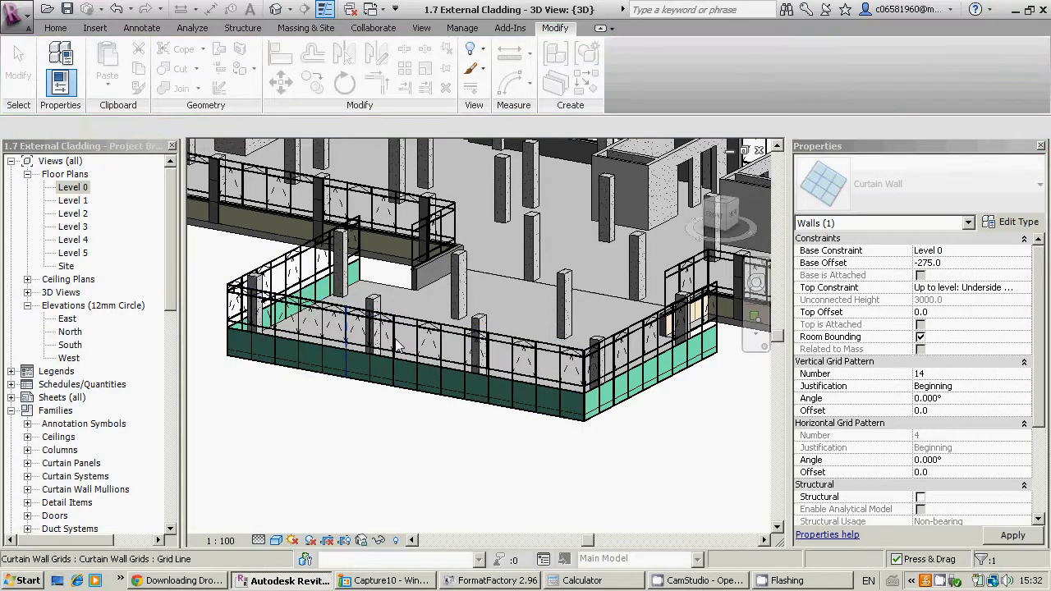
# Examine the panel divisions along the south curtain wall and its end corners from several angles in the 3D view.
pyautogui.scroll(2, 243, 324)
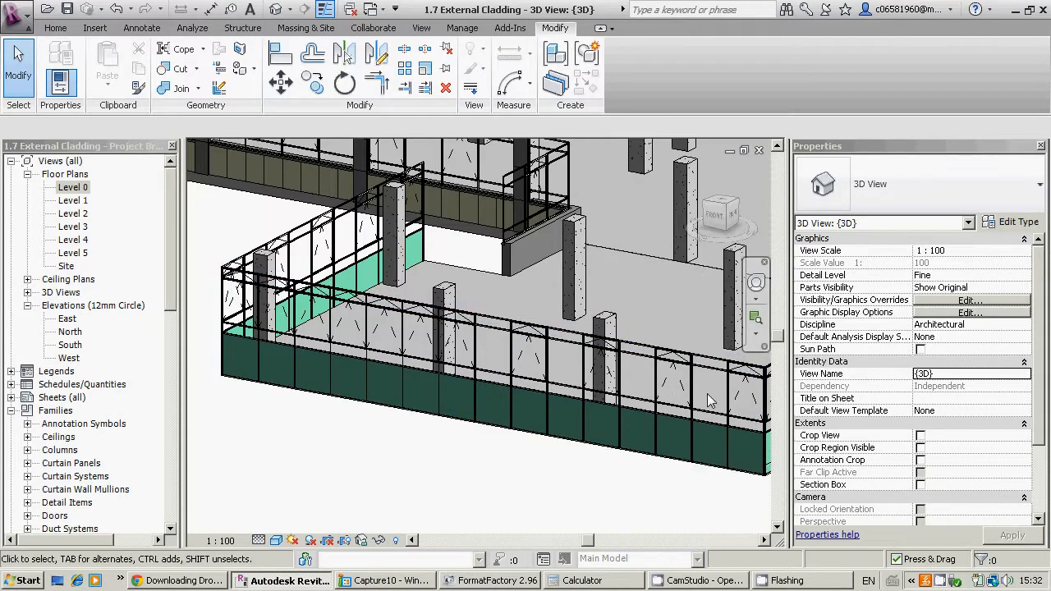
pyautogui.keyDown('shift'); pyautogui.moveTo(717, 426); pyautogui.dragTo(614, 430, button='middle'); pyautogui.keyUp('shift')
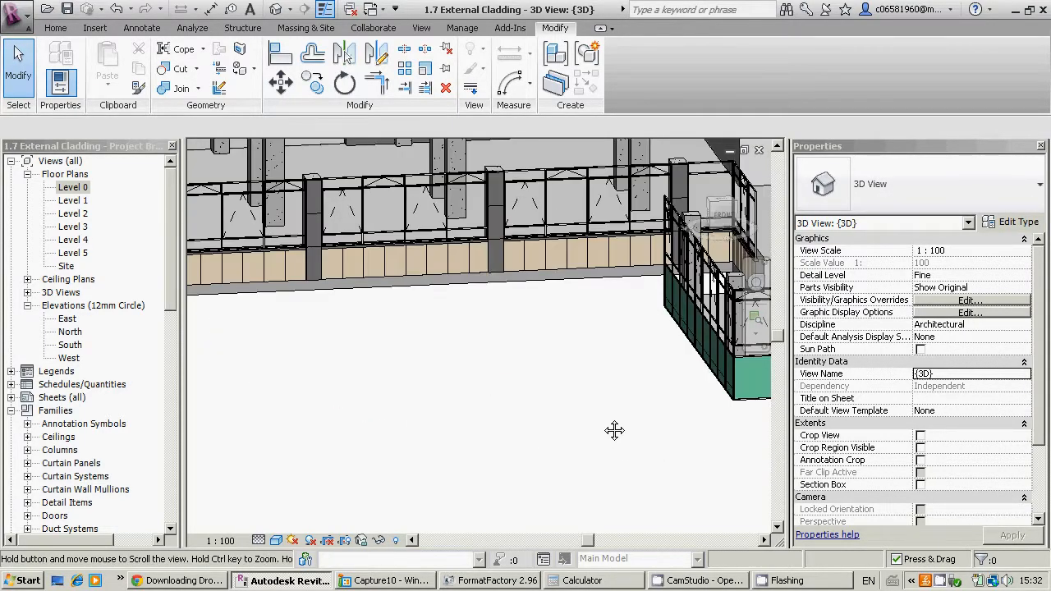
pyautogui.keyDown('shift'); pyautogui.moveTo(294, 395); pyautogui.dragTo(374, 349, button='middle'); pyautogui.keyUp('shift')
pyautogui.scroll(4, 374, 349)
pyautogui.scroll(-3, 408, 340)
pyautogui.moveTo(569, 359); pyautogui.dragTo(357, 354, button='middle')
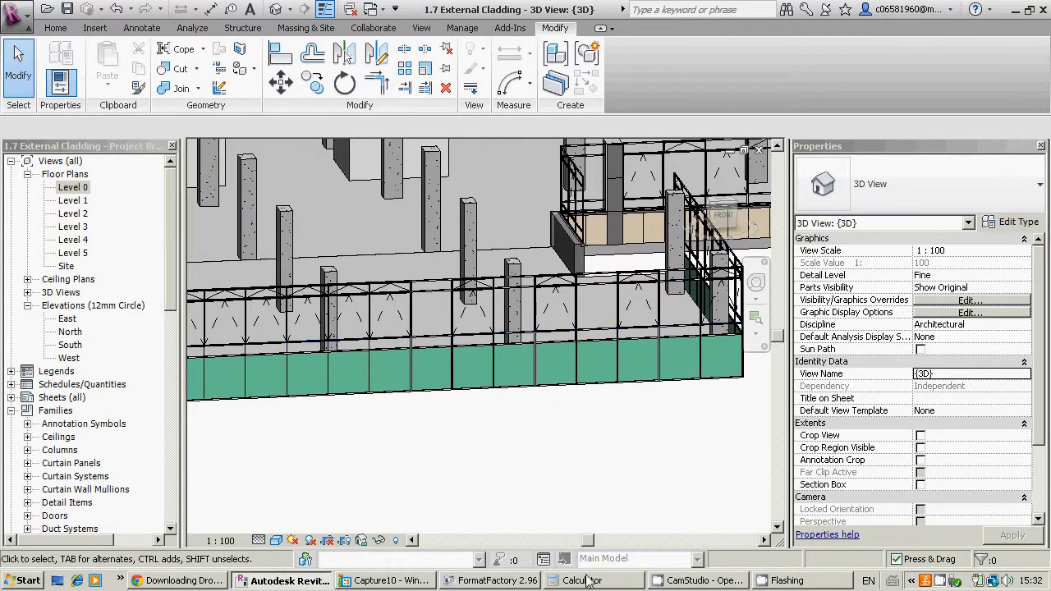
# Switch to Windows Photo Gallery and browse the street photos to check the window pattern above the green spandrel panels.
pyautogui.click(386, 580)
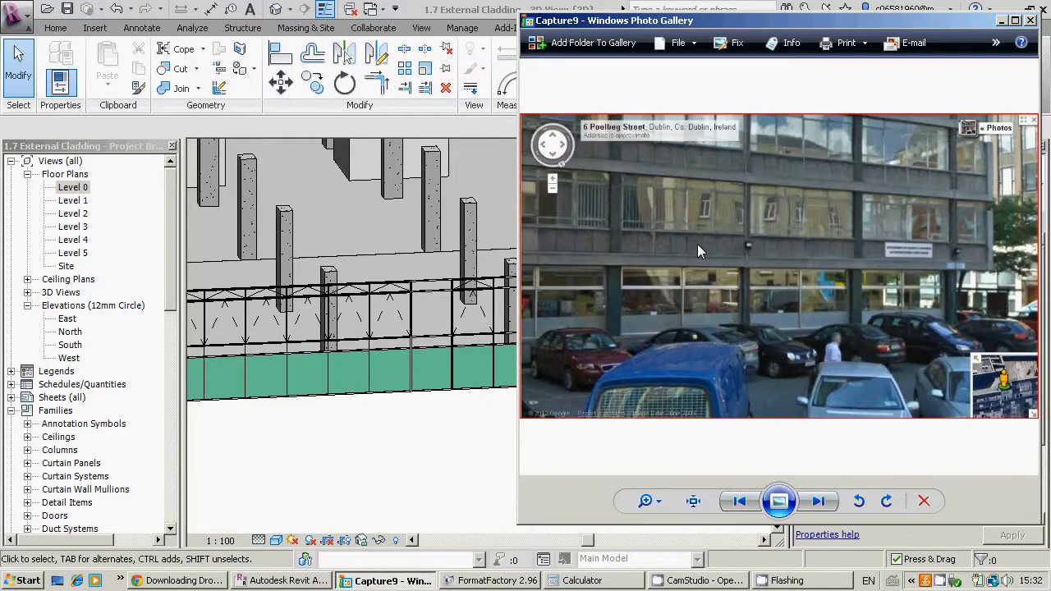
pyautogui.press('Right')
pyautogui.press('Left')
pyautogui.press('Left')
pyautogui.press('Left')
pyautogui.press('Left')
pyautogui.press('Left')
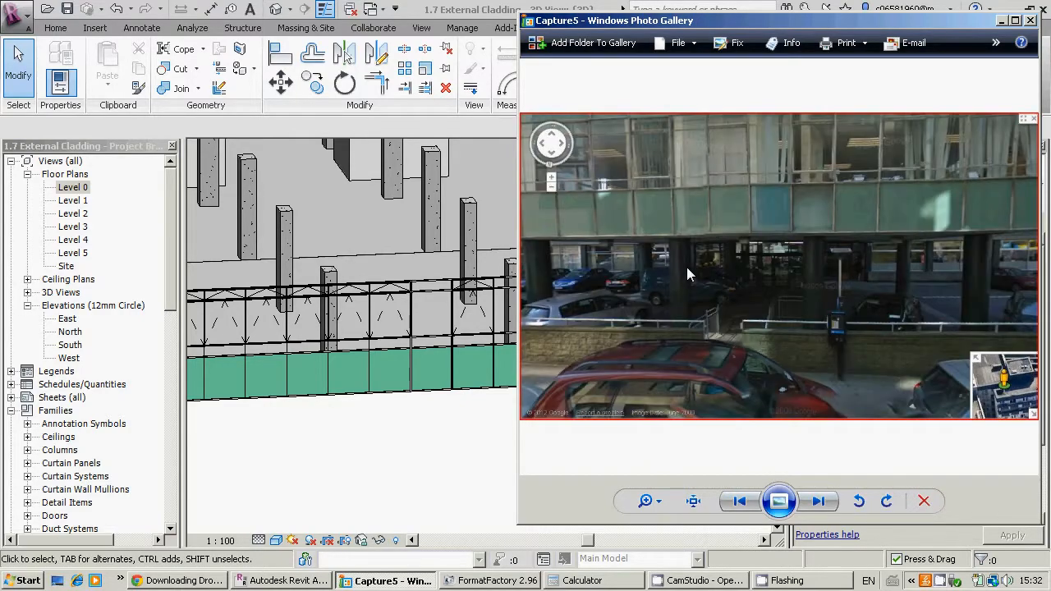
pyautogui.press('Left')
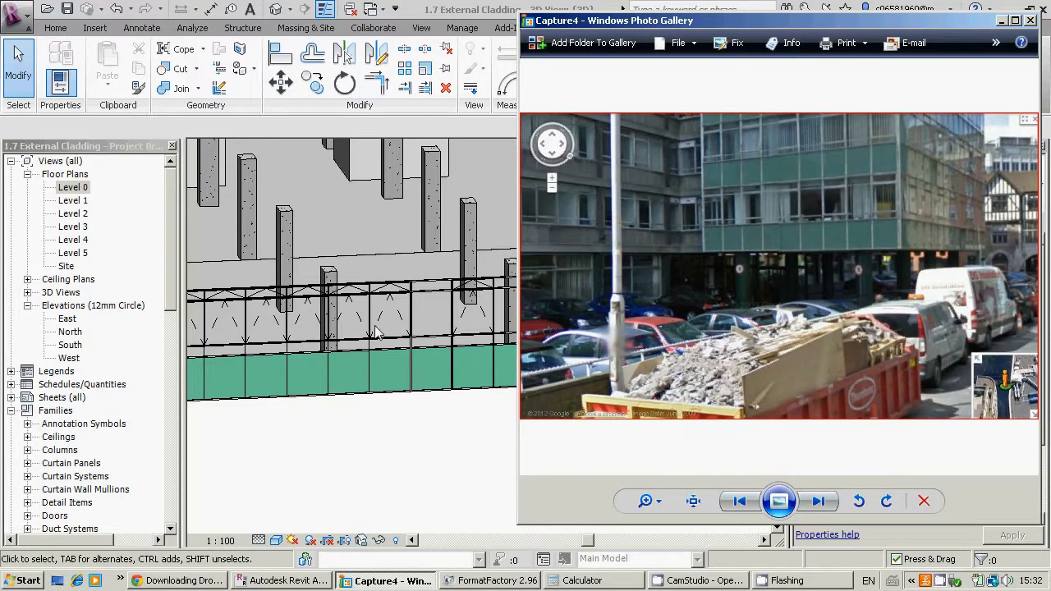
# Back in Revit, match alternate opening panels in the eastern half of the south curtain wall to the fixed glazed panel type.
pyautogui.click(327, 398)
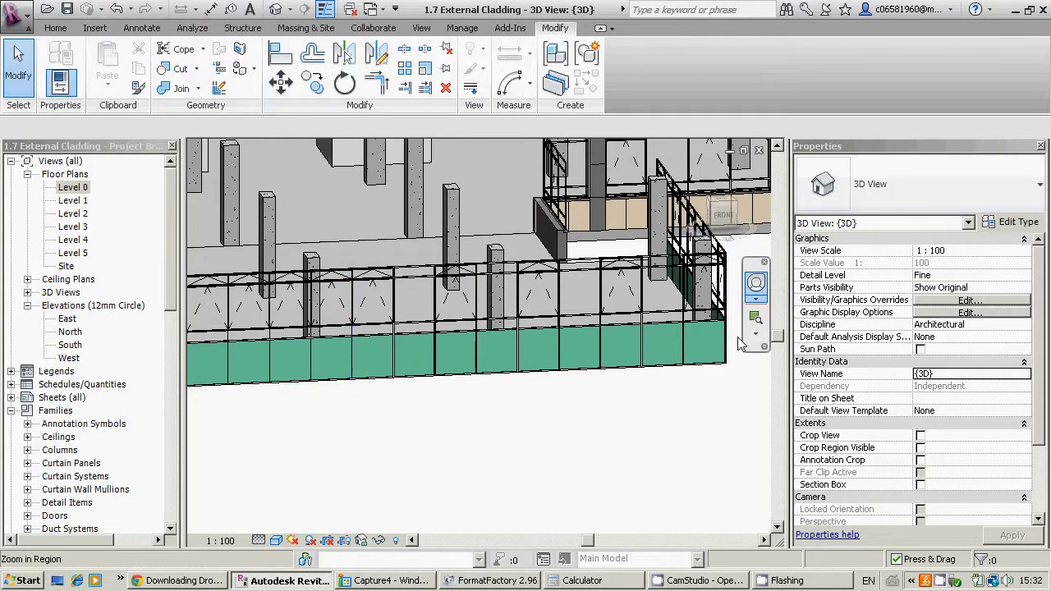
pyautogui.keyDown('shift'); pyautogui.moveTo(466, 352); pyautogui.dragTo(472, 311, button='middle'); pyautogui.keyUp('shift')
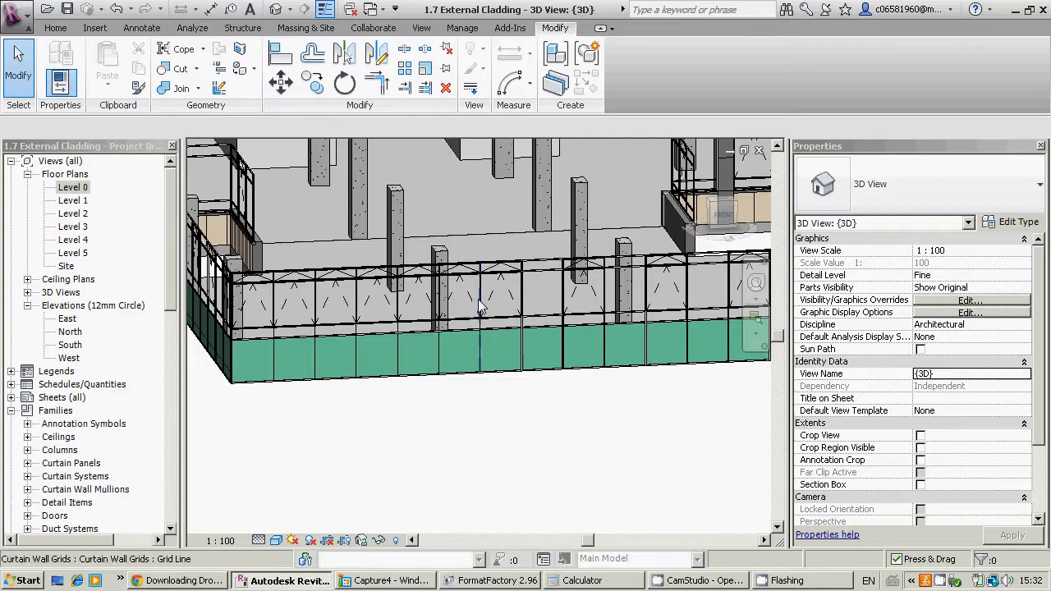
pyautogui.click(138, 88)
pyautogui.scroll(3, 563, 300)
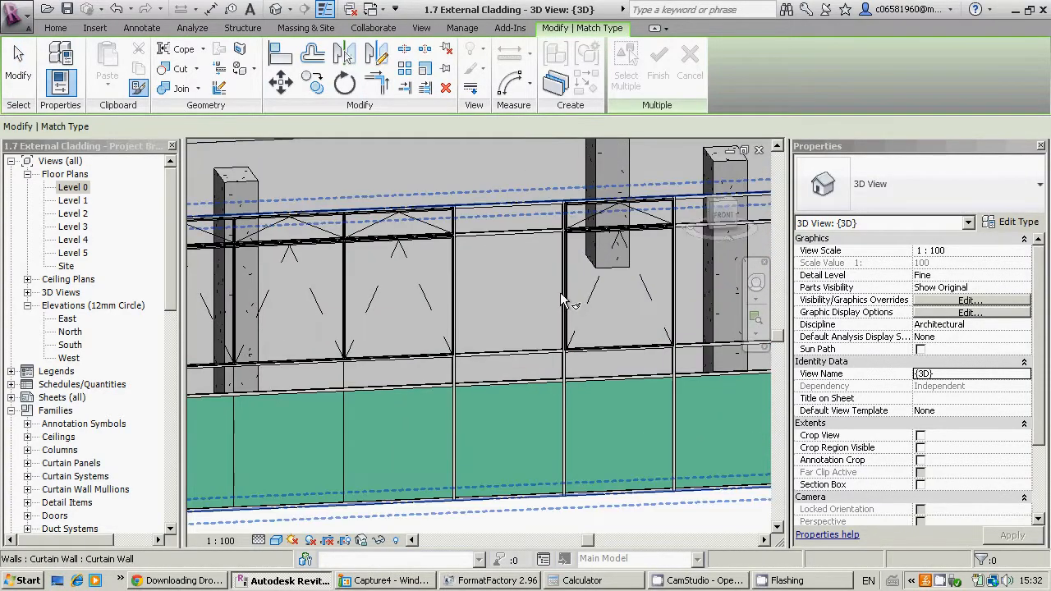
pyautogui.click(573, 229)
pyautogui.scroll(-3, 510, 277)
pyautogui.moveTo(374, 310); pyautogui.dragTo(517, 301, button='middle')
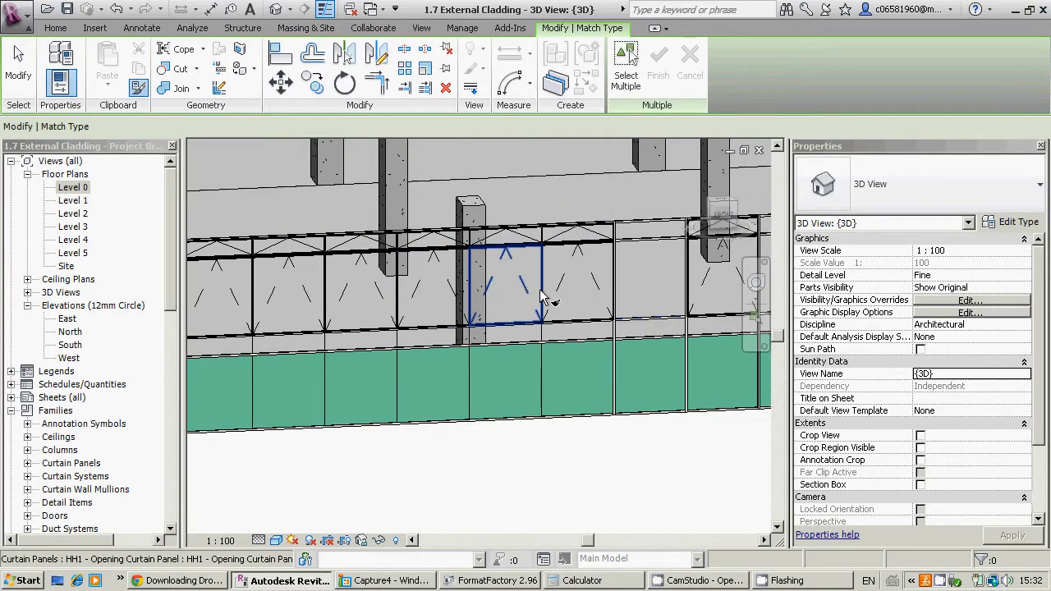
# Apply the fixed panel type to the main and upper panels of every second bay up to the west corner.
pyautogui.click(529, 294)
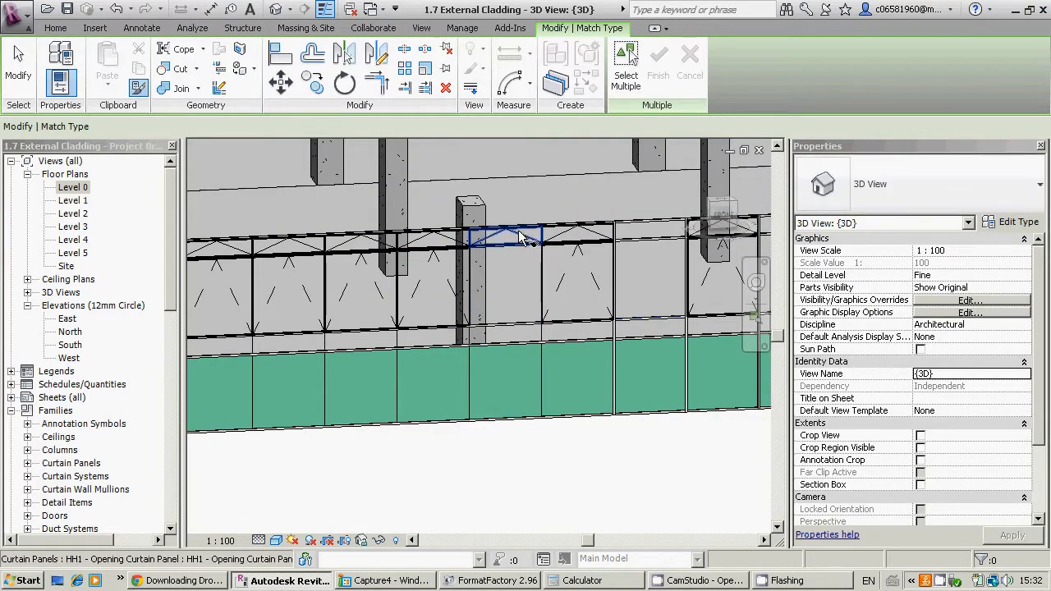
pyautogui.click(375, 288)
pyautogui.keyDown('shift'); pyautogui.moveTo(375, 288); pyautogui.dragTo(383, 298, button='middle'); pyautogui.keyUp('shift')
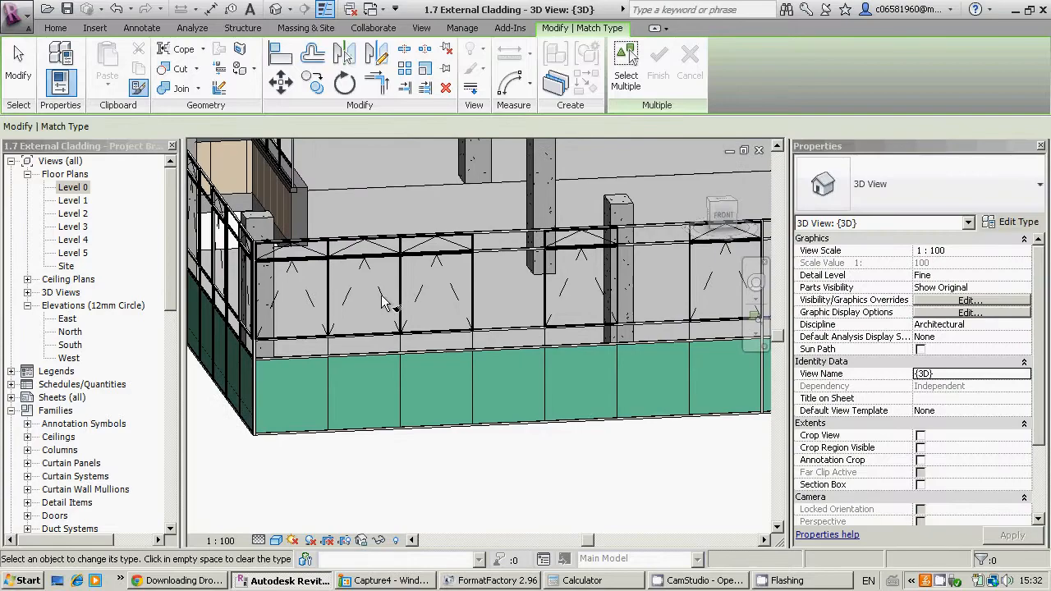
pyautogui.click(383, 255)
pyautogui.keyDown('shift'); pyautogui.moveTo(382, 255); pyautogui.dragTo(420, 345, button='middle'); pyautogui.keyUp('shift')
pyautogui.keyDown('shift'); pyautogui.moveTo(449, 387); pyautogui.dragTo(443, 410, button='middle'); pyautogui.keyUp('shift')
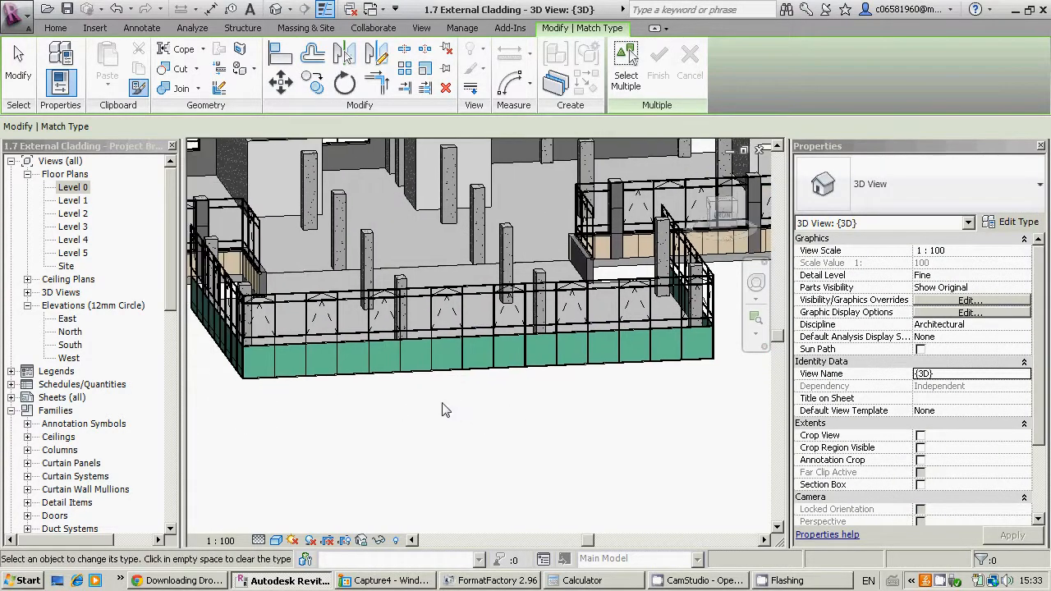
pyautogui.scroll(-2, 440, 404)
pyautogui.press('Escape')
pyautogui.press('Escape')
# Examine the corners in 3D where the projecting floor's side curtain walls approach the main building's cladding.
pyautogui.scroll(5, 345, 314)
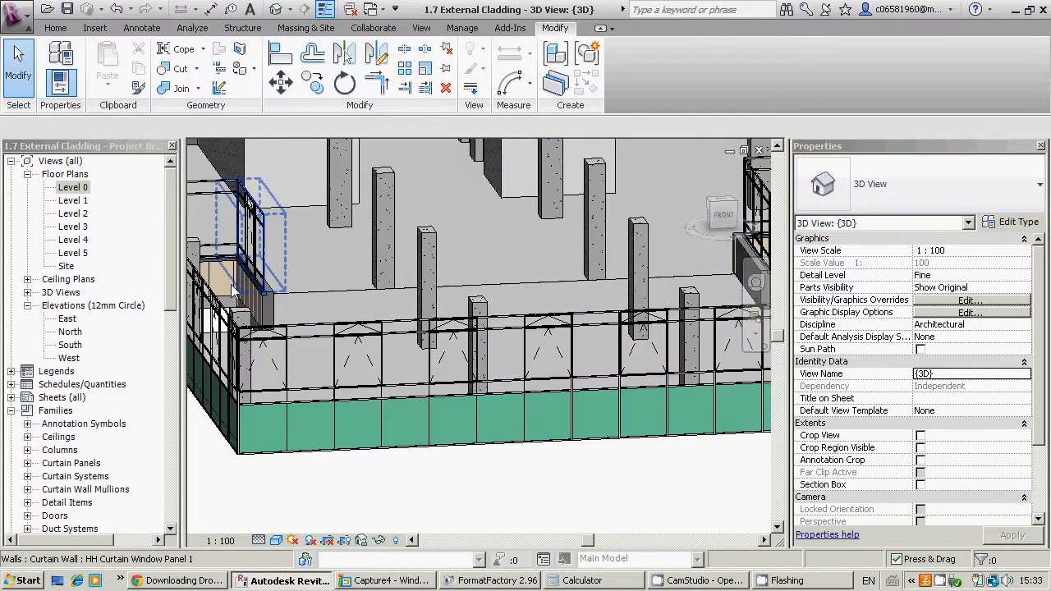
pyautogui.scroll(2, 234, 296)
pyautogui.moveTo(235, 297); pyautogui.dragTo(371, 400, button='middle')
pyautogui.scroll(-2, 361, 435)
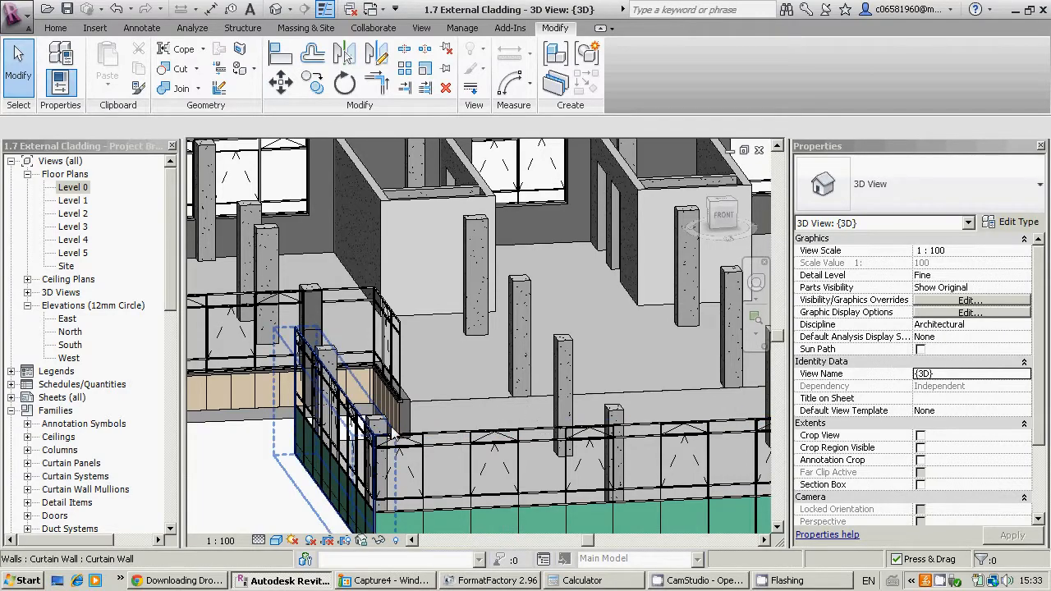
pyautogui.scroll(-2, 394, 432)
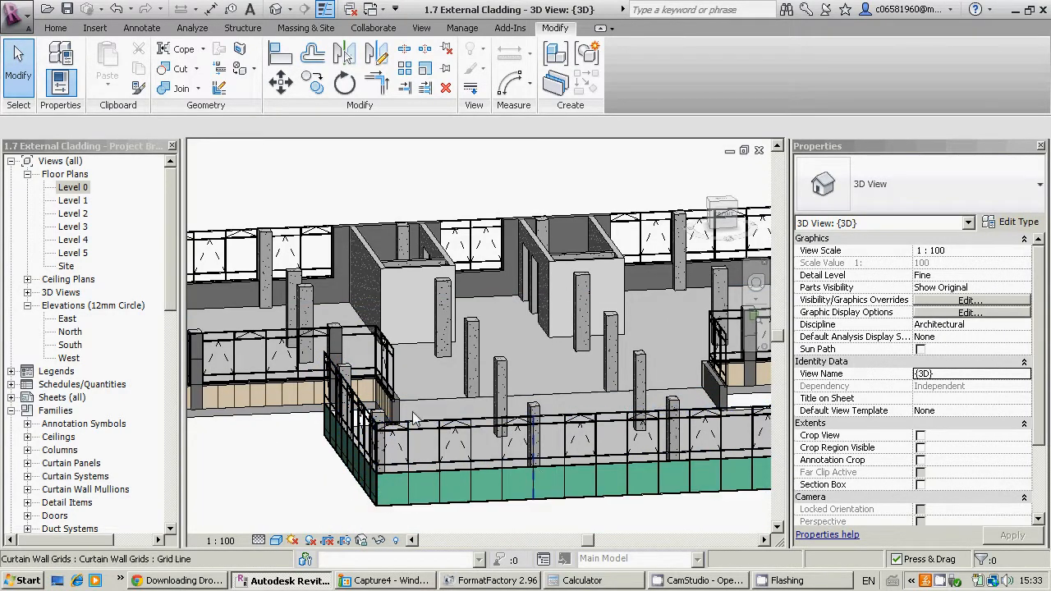
pyautogui.scroll(3, 413, 419)
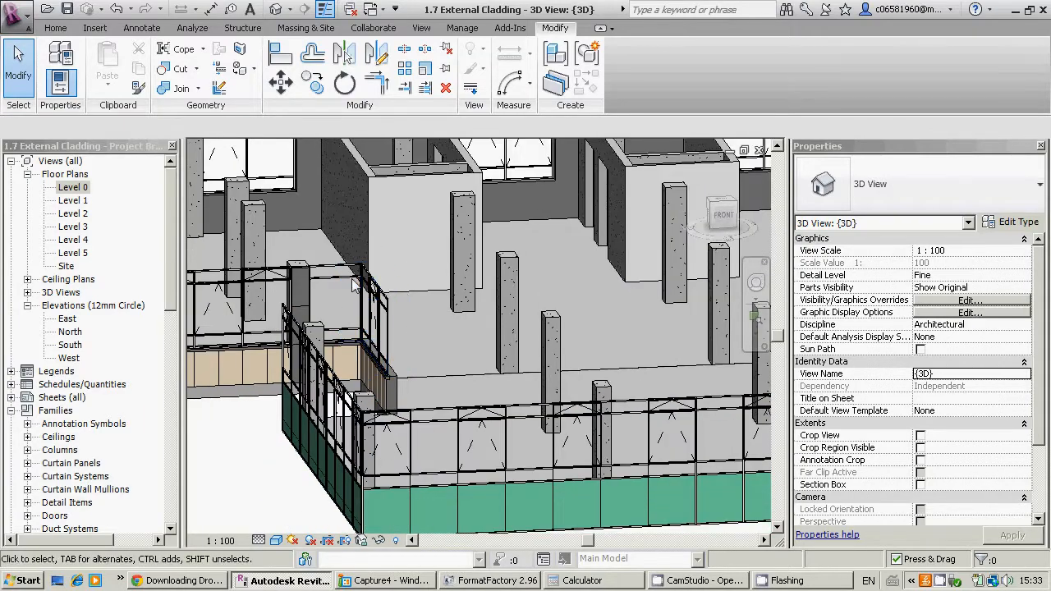
pyautogui.keyDown('shift'); pyautogui.moveTo(371, 394); pyautogui.dragTo(484, 422, button='middle'); pyautogui.keyUp('shift')
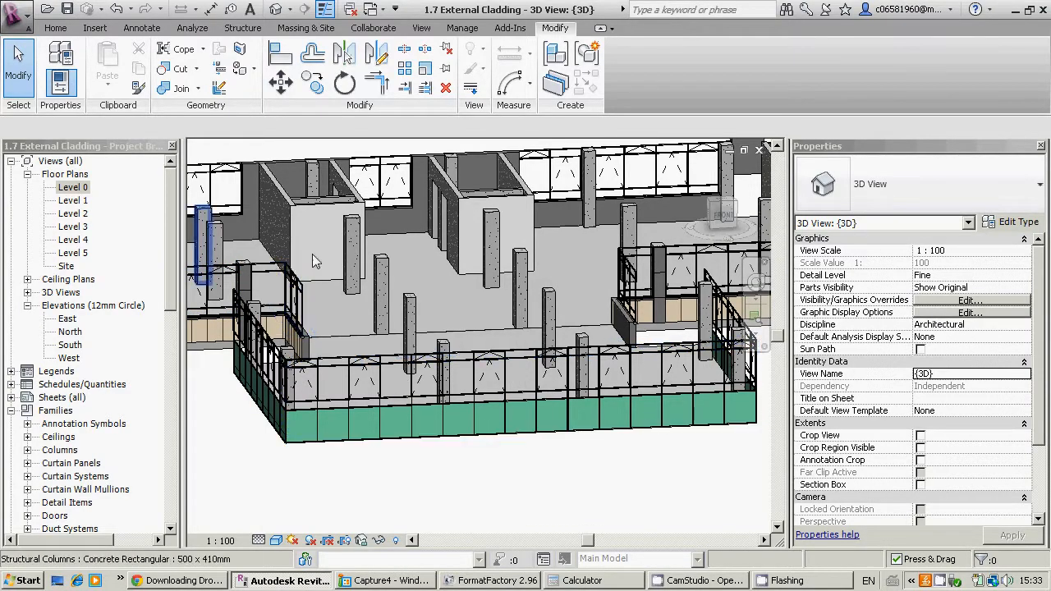
# Open the Level 0 floor plan and examine the wall ends and floor edges of the projecting areas.
pyautogui.doubleClick(73, 188)
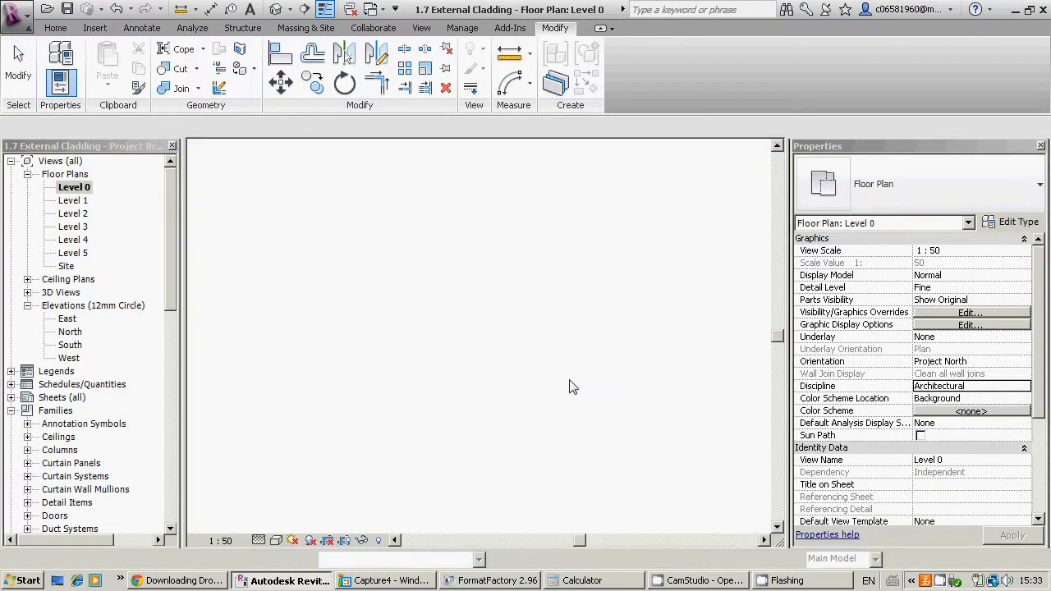
pyautogui.moveTo(535, 313); pyautogui.dragTo(747, 461, button='middle')
pyautogui.scroll(-3, 519, 391)
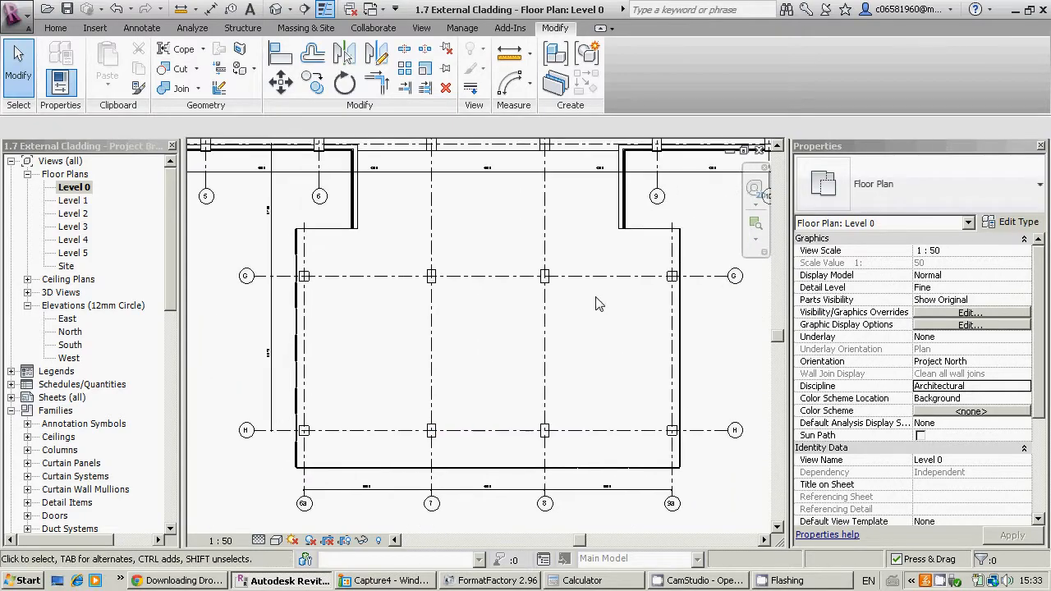
pyautogui.scroll(4, 633, 169)
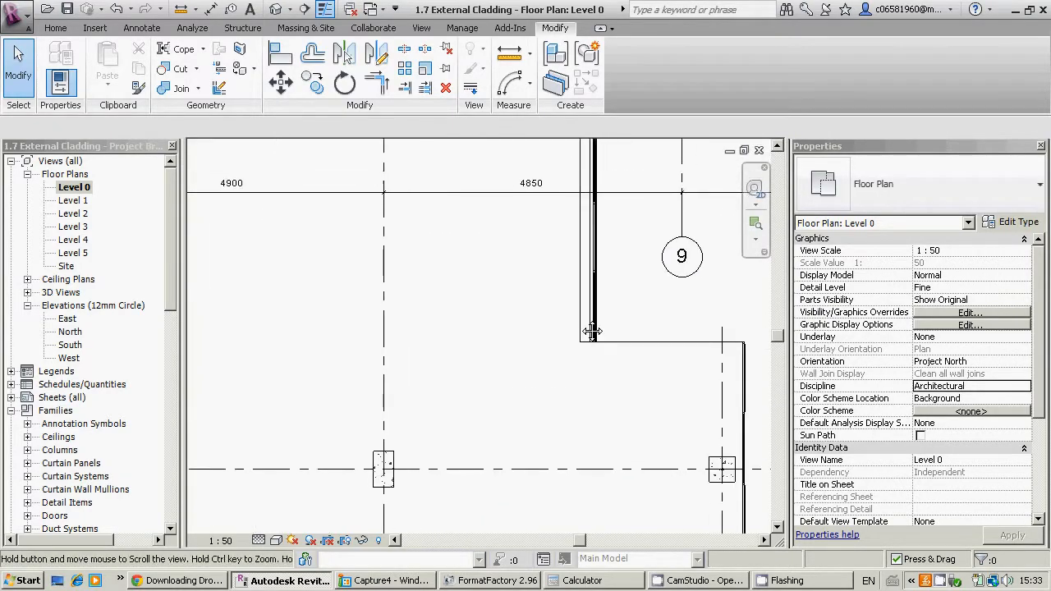
pyautogui.scroll(-5, 519, 244)
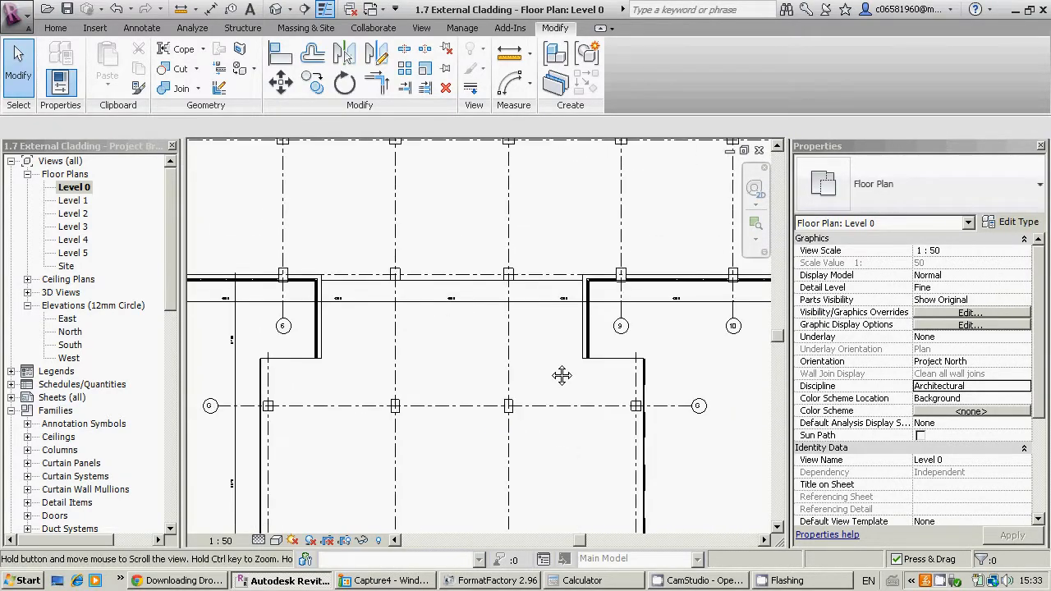
pyautogui.moveTo(518, 353); pyautogui.dragTo(581, 536, button='middle')
pyautogui.scroll(-3, 517, 386)
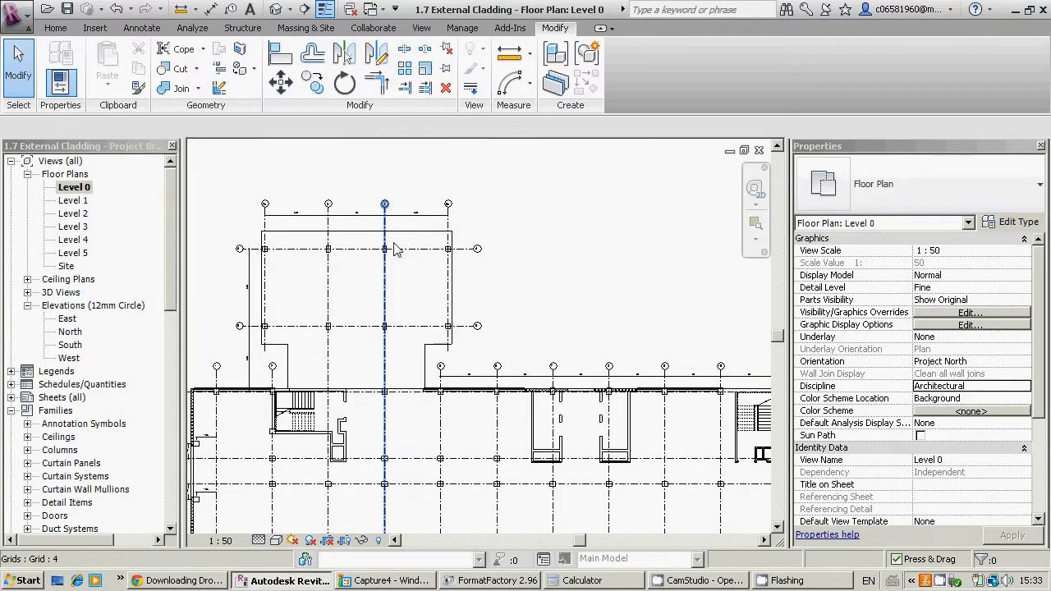
pyautogui.scroll(3, 510, 377)
pyautogui.scroll(1, 567, 356)
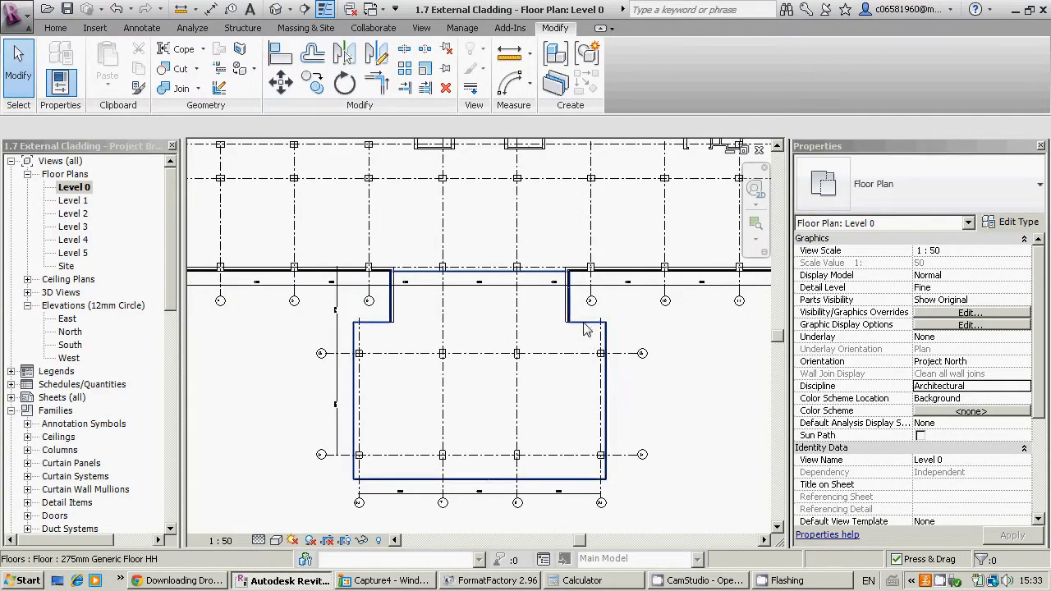
pyautogui.click(586, 329)
pyautogui.press('Escape')
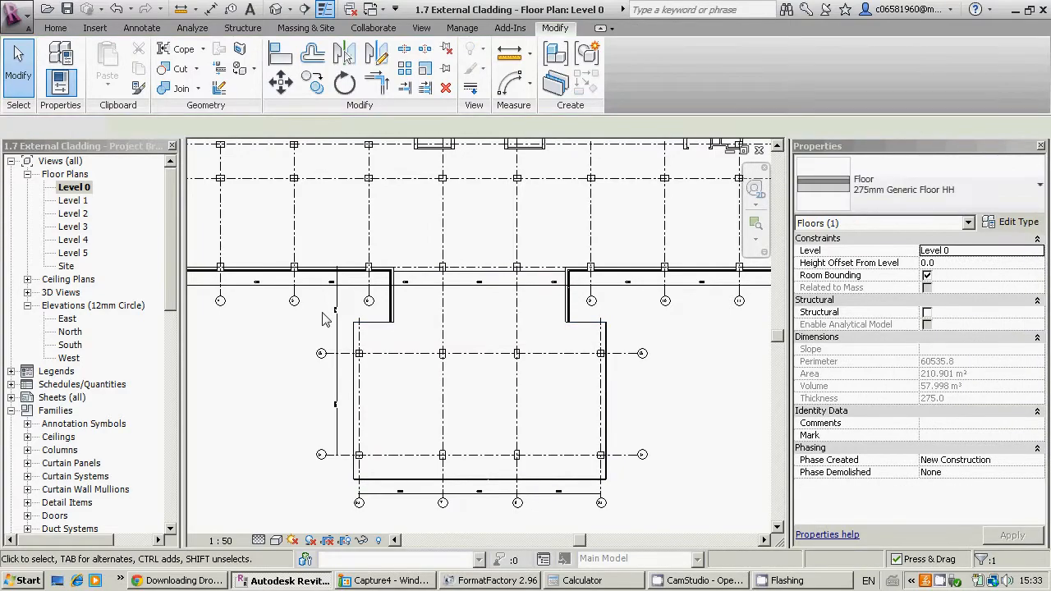
pyautogui.moveTo(309, 311); pyautogui.dragTo(620, 512)
pyautogui.press('Escape')
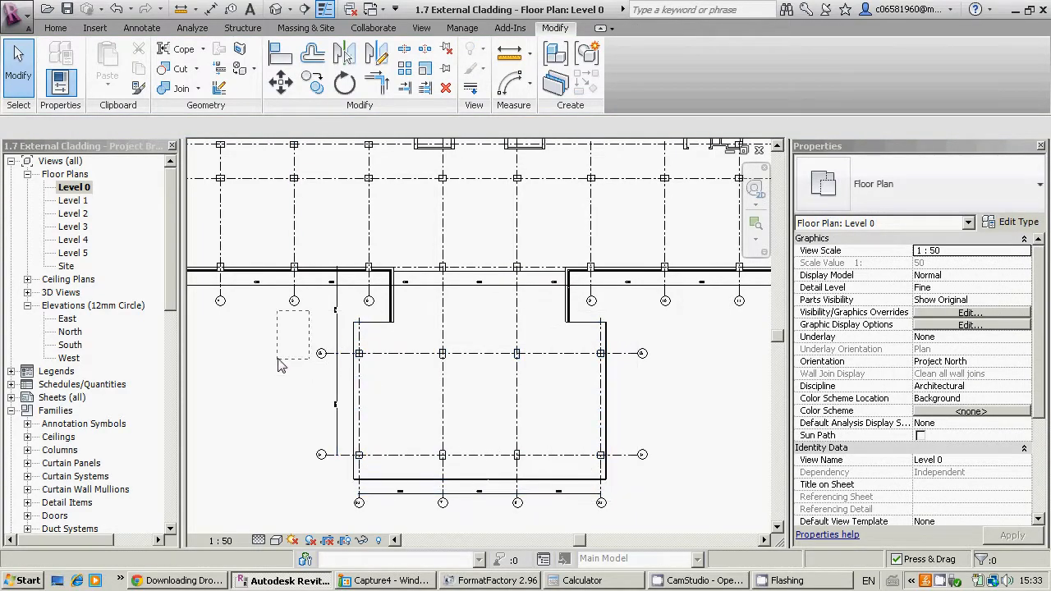
pyautogui.click(379, 324)
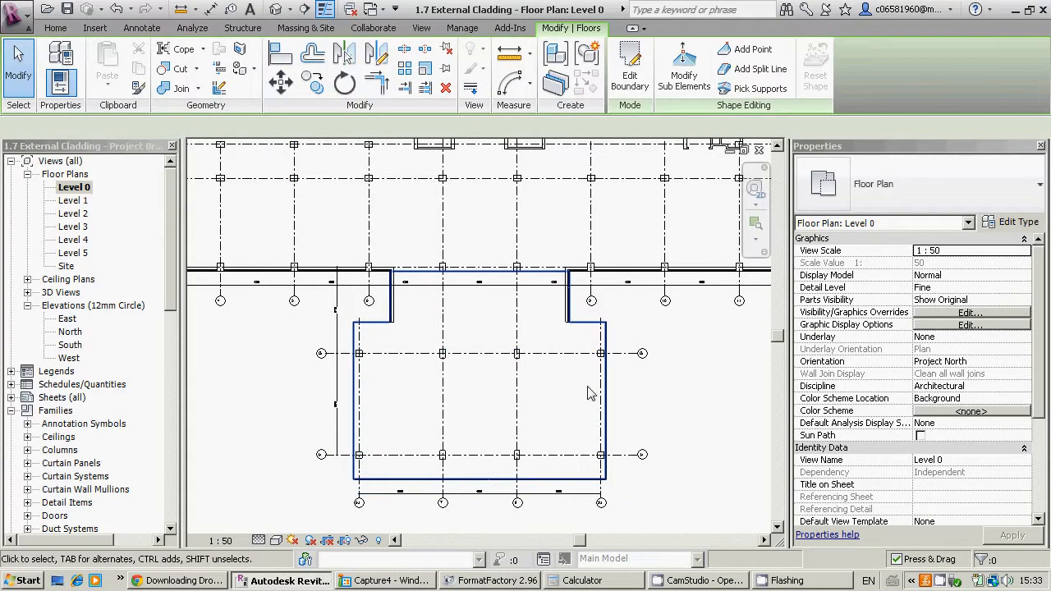
pyautogui.click(636, 397)
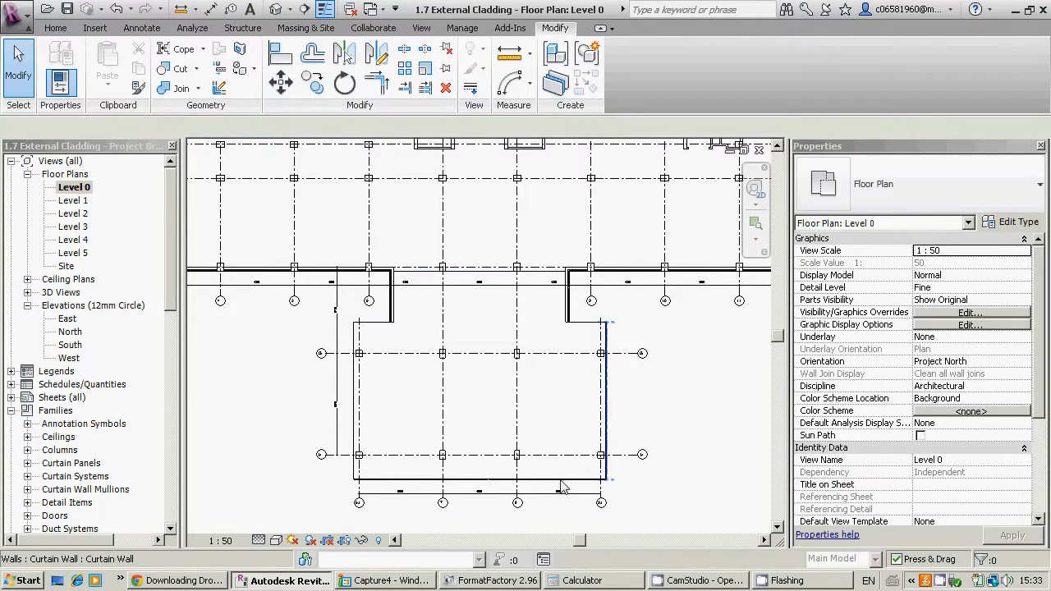
# Select the southern projection's three outer curtain walls together with the basic and curtain walls on both sides of its narrow link.
pyautogui.click(605, 401)
pyautogui.click(357, 394)
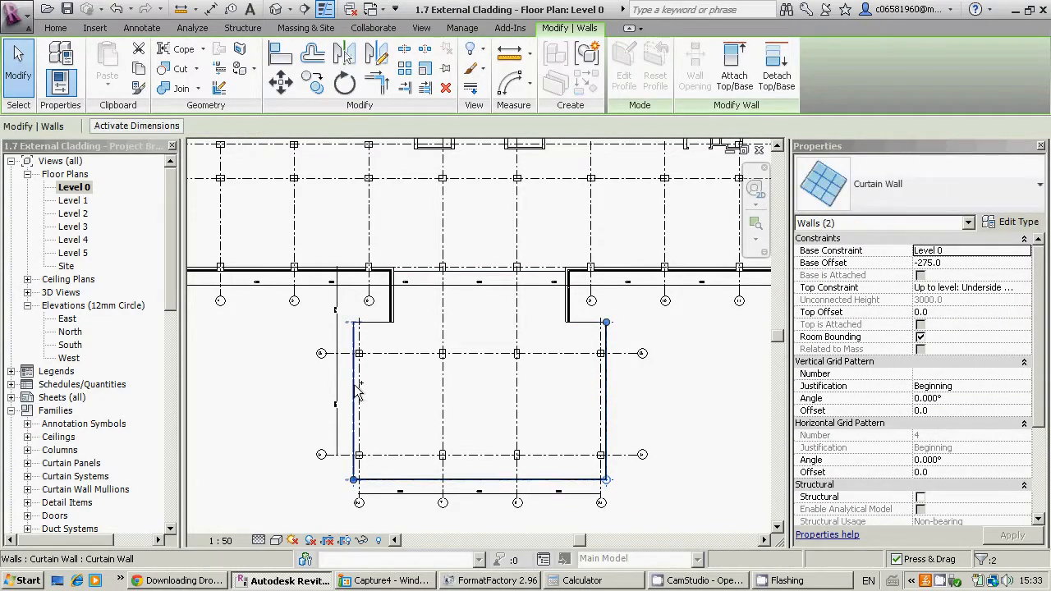
pyautogui.scroll(5, 573, 314)
pyautogui.keyDown('ctrl'); pyautogui.click(561, 321); pyautogui.keyUp('ctrl')
pyautogui.keyDown('ctrl'); pyautogui.click(544, 332); pyautogui.keyUp('ctrl')
pyautogui.scroll(-3, 568, 309)
pyautogui.moveTo(426, 313); pyautogui.dragTo(623, 333, button='middle')
pyautogui.scroll(3, 347, 323)
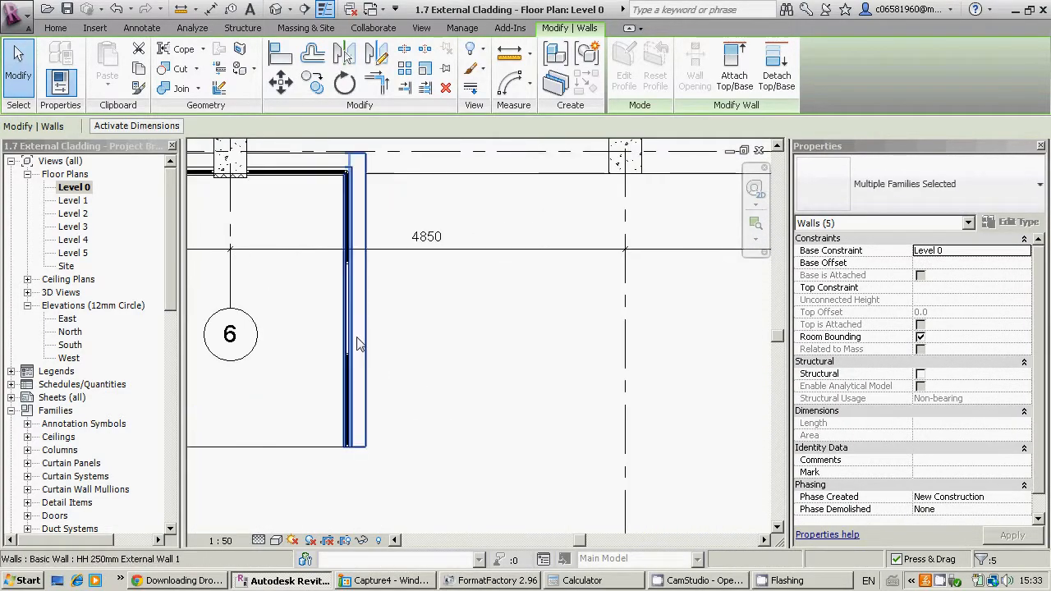
pyautogui.keyDown('ctrl'); pyautogui.click(368, 338); pyautogui.keyUp('ctrl')
pyautogui.keyDown('ctrl'); pyautogui.click(368, 339); pyautogui.keyUp('ctrl')
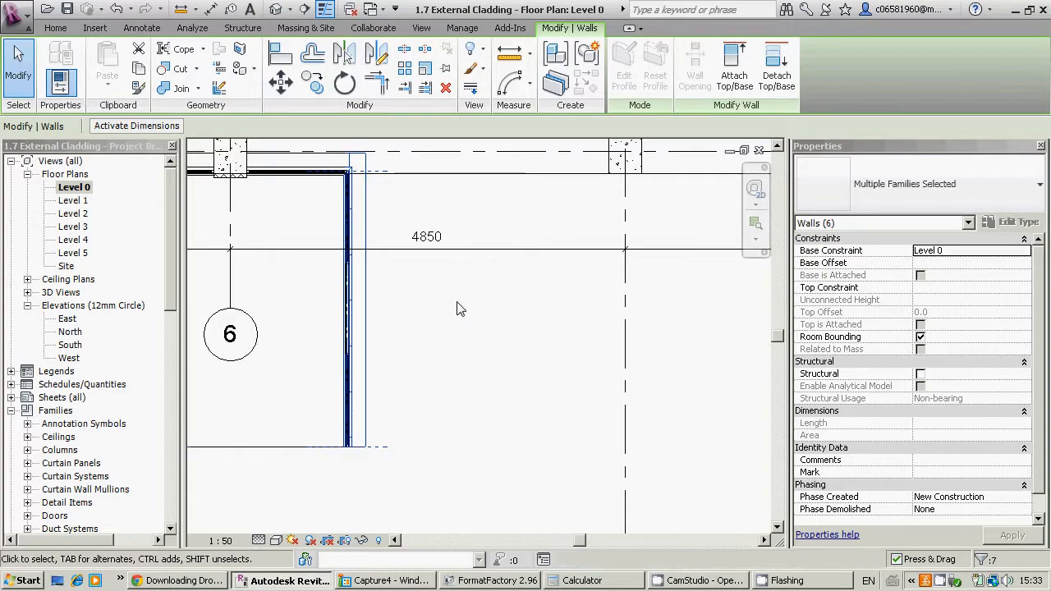
# Add the southern projection's floor to the wall selection, check the selected elements in 3D, and return to the Level 0 plan.
pyautogui.scroll(-5, 457, 308)
pyautogui.moveTo(469, 364); pyautogui.dragTo(424, 330, button='middle')
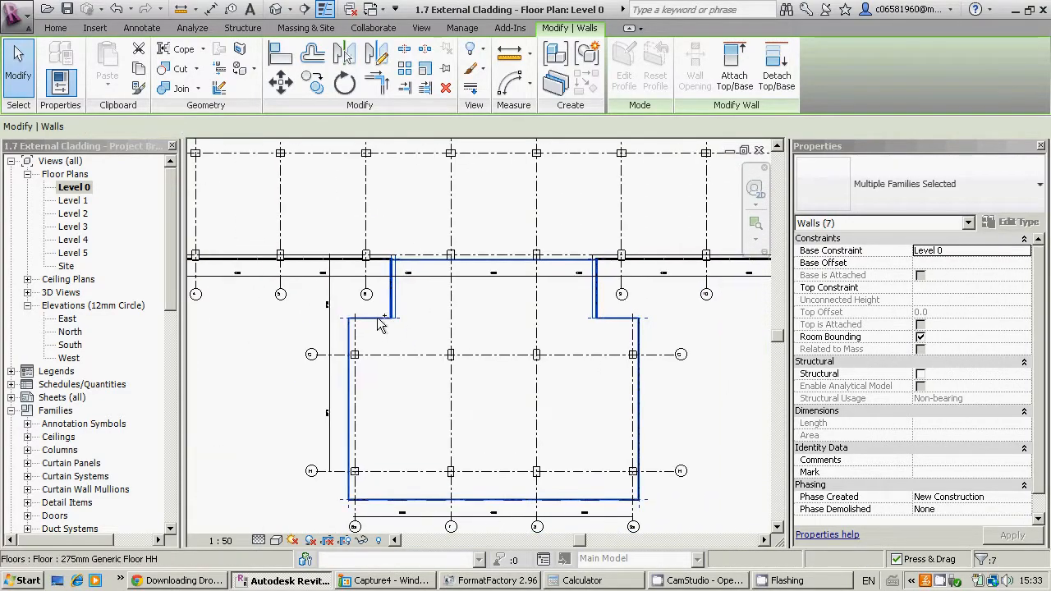
pyautogui.keyDown('ctrl'); pyautogui.click(377, 323); pyautogui.keyUp('ctrl')
pyautogui.scroll(-3, 443, 344)
pyautogui.moveTo(506, 251); pyautogui.dragTo(497, 316, button='middle')
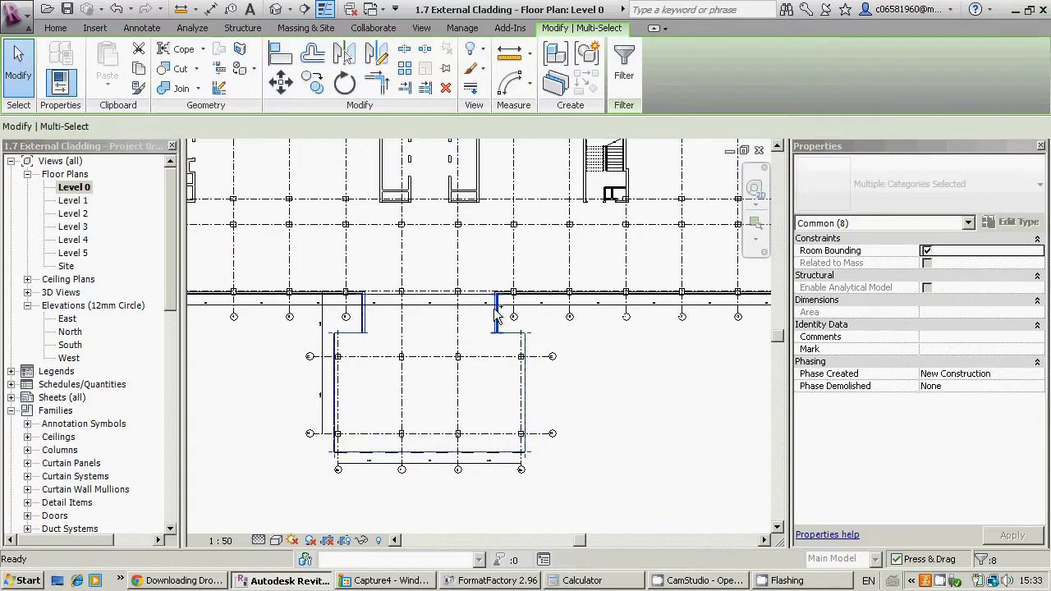
pyautogui.press('3')
pyautogui.press('d')
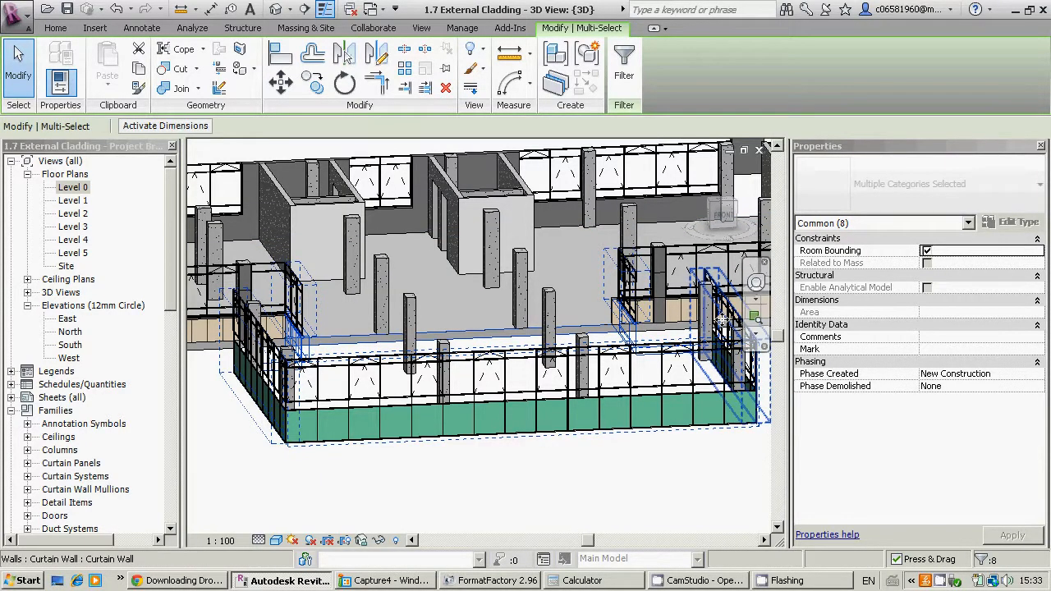
pyautogui.hotkey('ctrl', 'Tab')
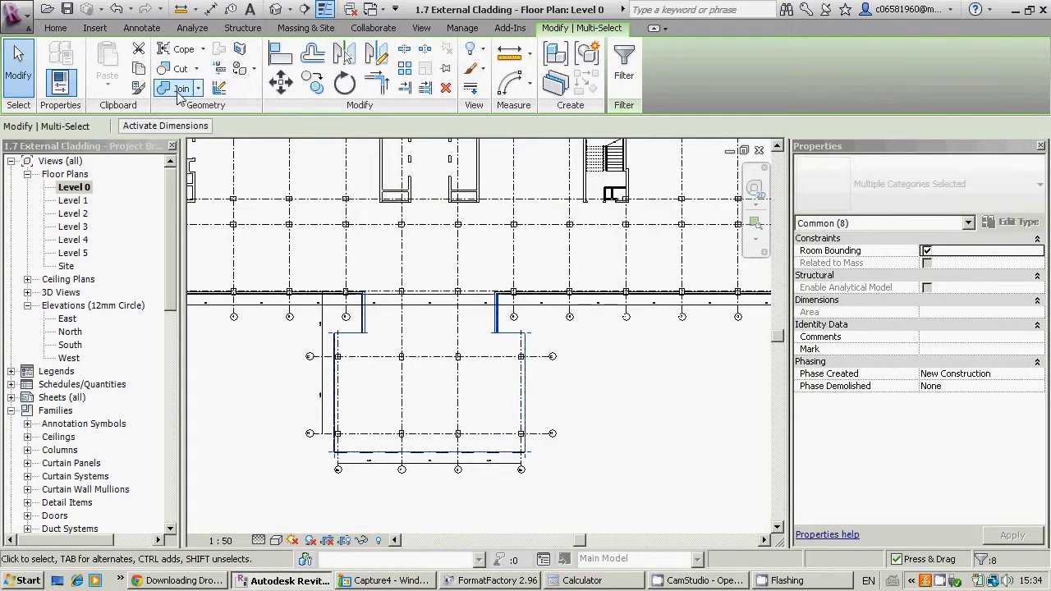
# Copy the selected walls and floor to the empty area north of the northern projection.
pyautogui.click(317, 91)
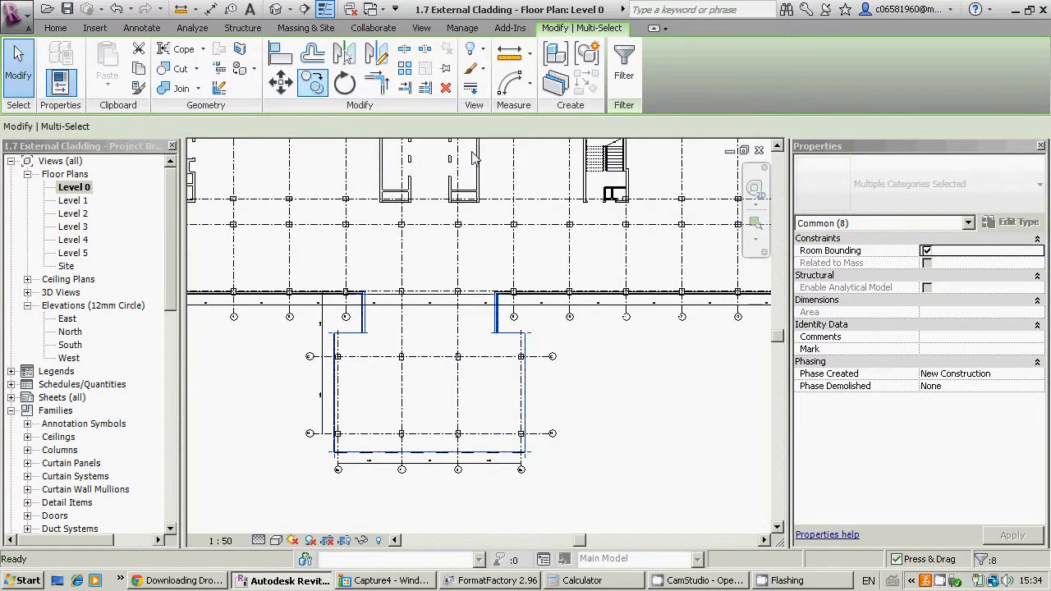
pyautogui.click(456, 402)
pyautogui.scroll(-3, 432, 369)
pyautogui.moveTo(395, 302); pyautogui.dragTo(431, 497, button='middle')
pyautogui.scroll(4, 404, 376)
pyautogui.moveTo(403, 375); pyautogui.dragTo(399, 259, button='middle')
pyautogui.scroll(-3, 381, 246)
pyautogui.moveTo(487, 316); pyautogui.dragTo(422, 231, button='middle')
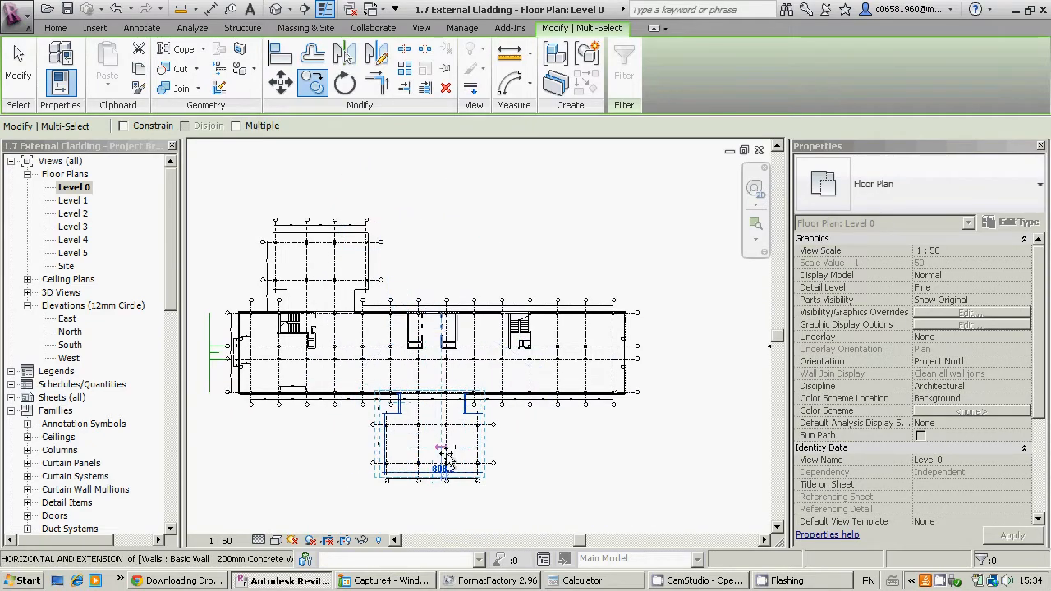
pyautogui.click(446, 448)
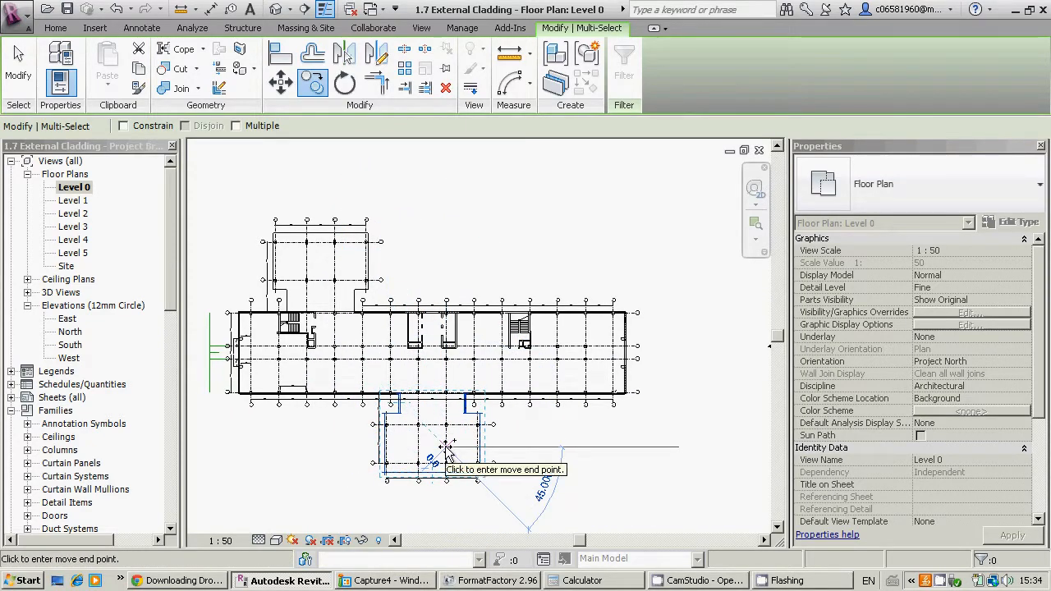
pyautogui.moveTo(353, 301); pyautogui.dragTo(364, 399, button='middle')
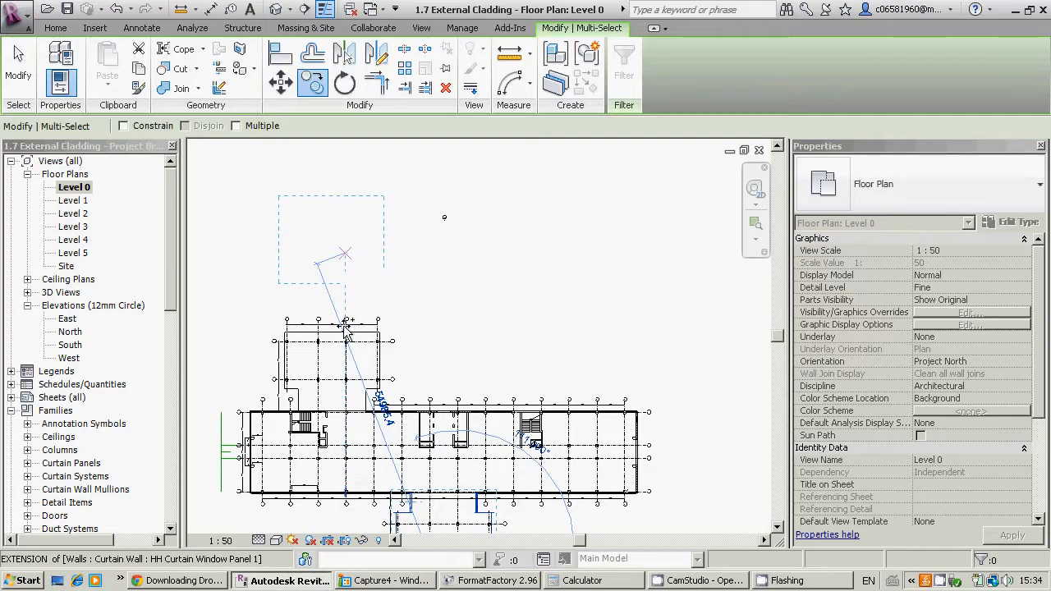
pyautogui.click(340, 230)
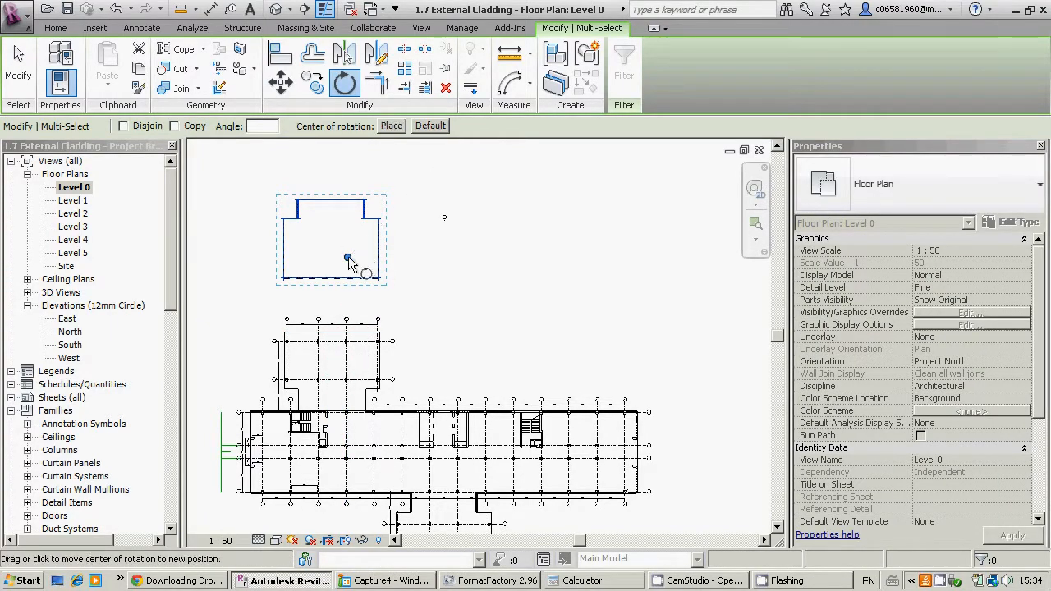
# Rotate the copied walls and floor 180 degrees so the narrow link faces the main building.
pyautogui.scroll(2, 348, 261)
pyautogui.moveTo(349, 262); pyautogui.dragTo(347, 328)
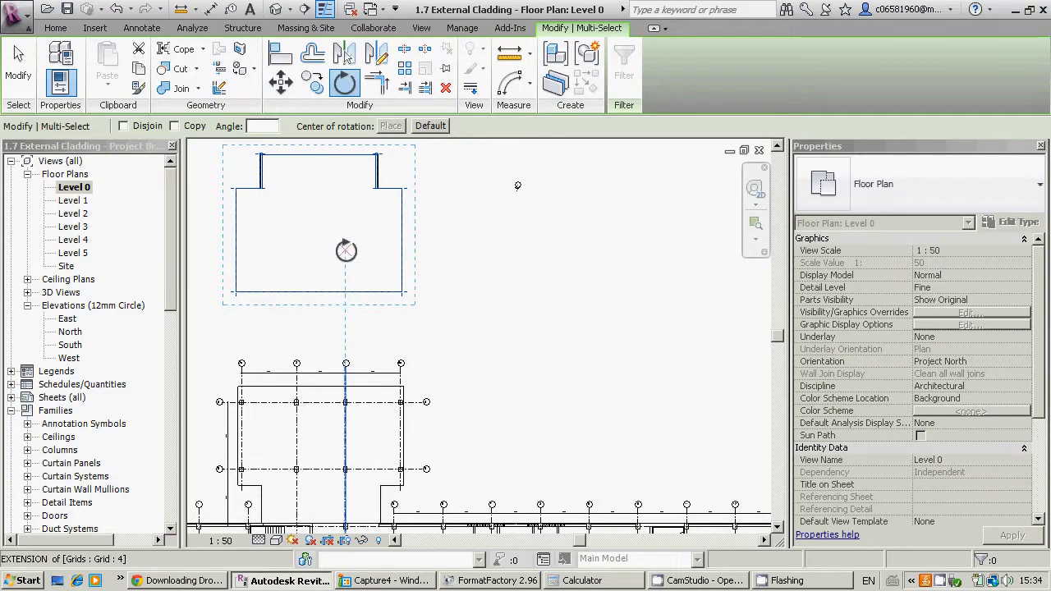
pyautogui.scroll(-3, 464, 248)
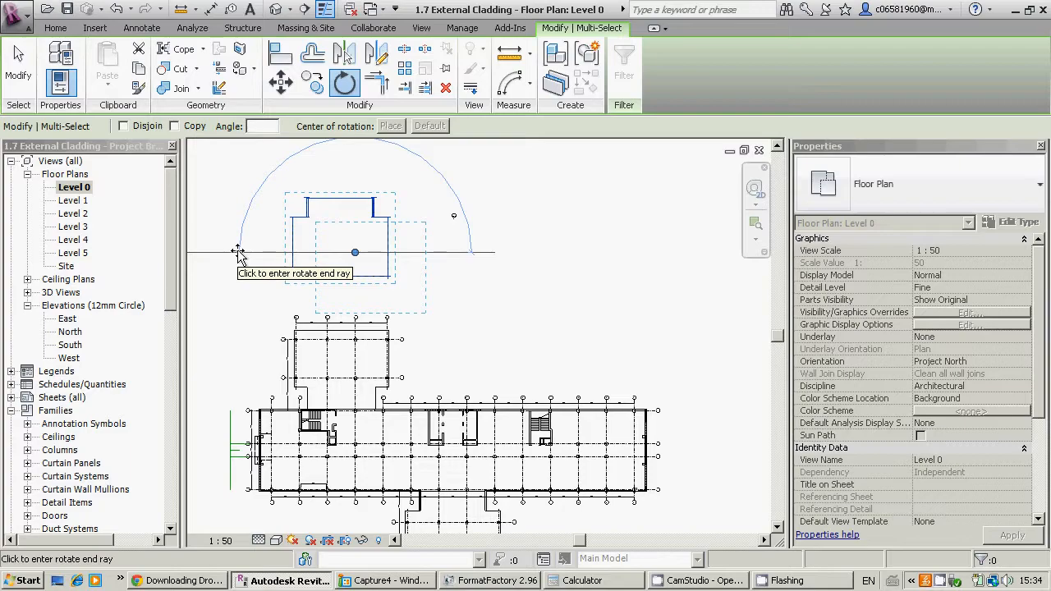
pyautogui.click(441, 291)
pyautogui.scroll(3, 359, 271)
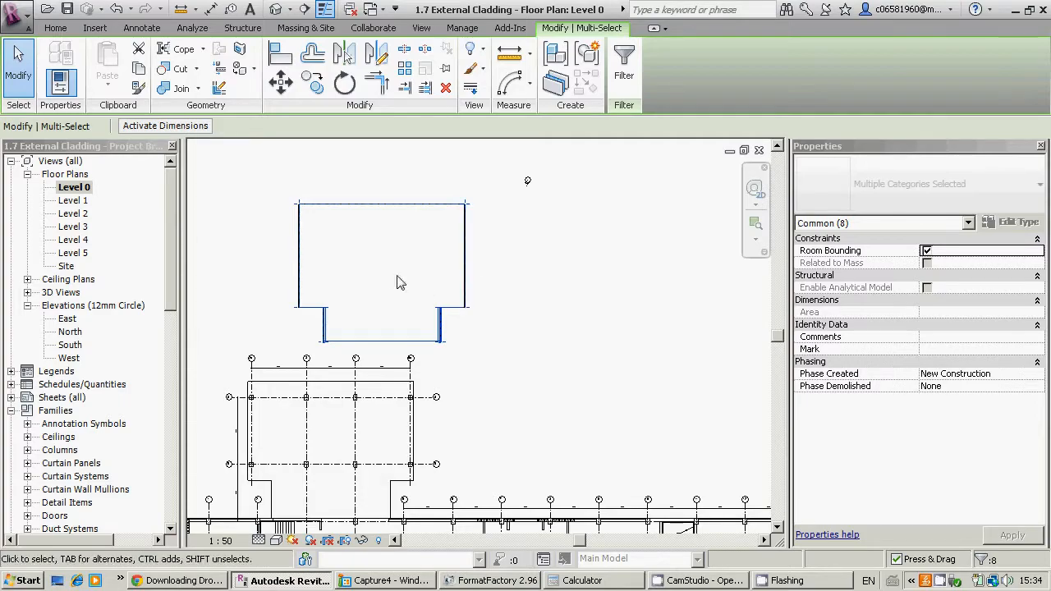
pyautogui.scroll(-2, 403, 283)
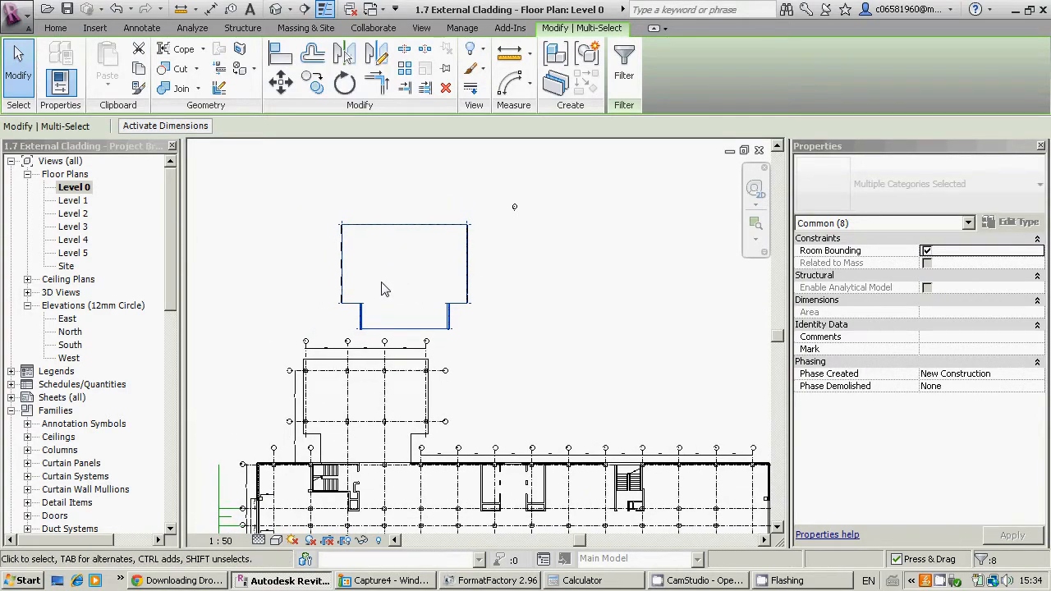
pyautogui.scroll(3, 383, 296)
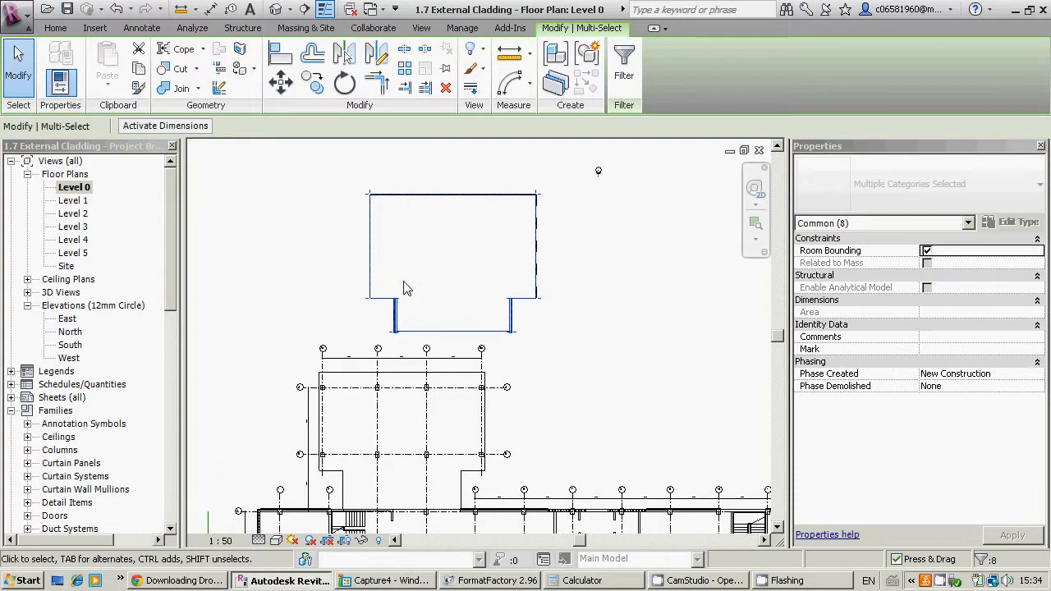
# Move the rotated copy by its link edge midpoint onto the midpoint of the northern projection's outer floor edge.
pyautogui.press('m')
pyautogui.press('v')
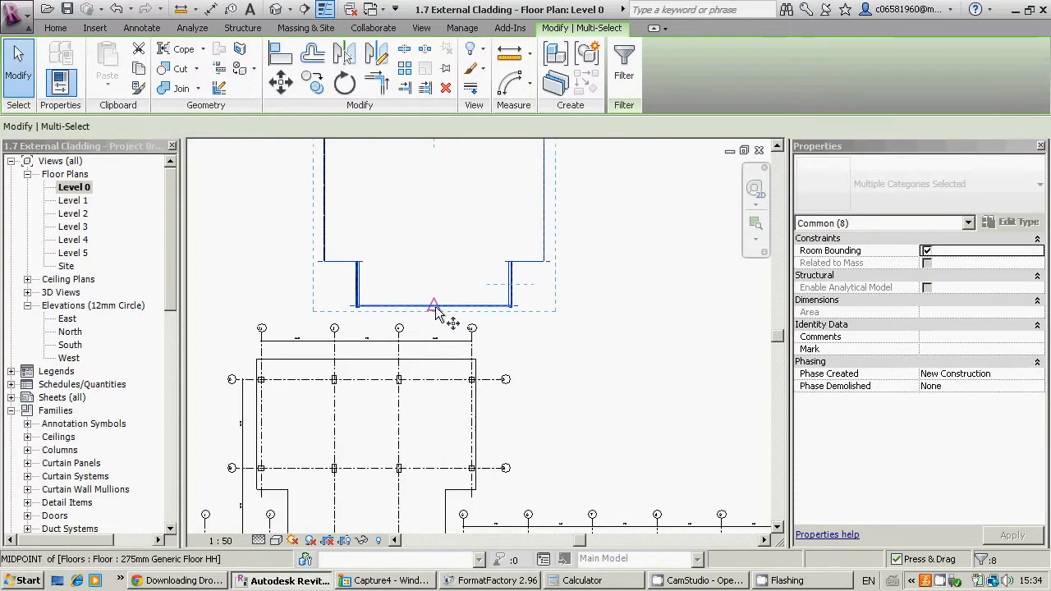
pyautogui.click(434, 306)
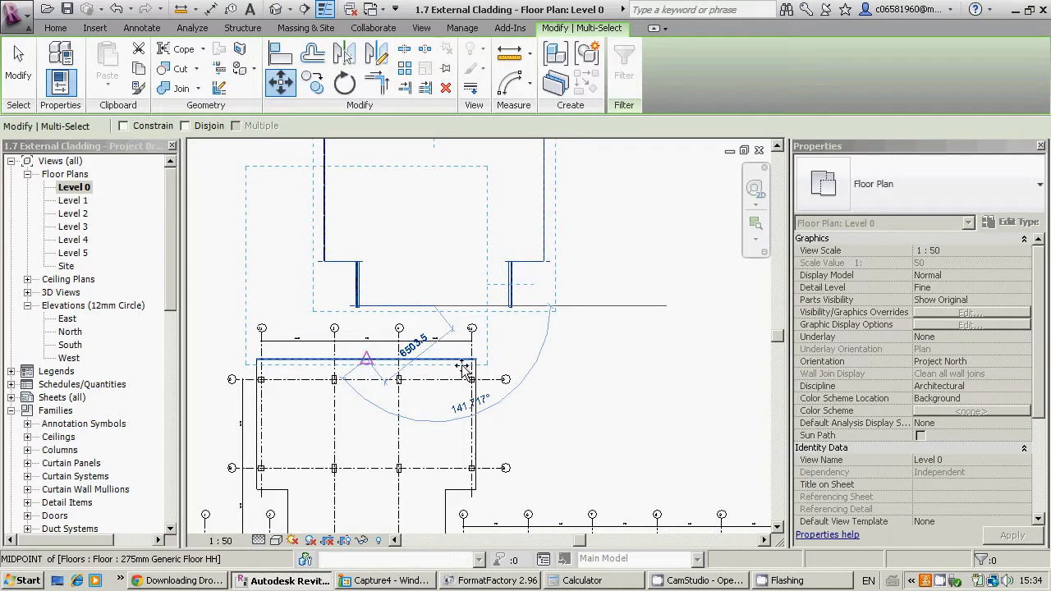
pyautogui.click(382, 328)
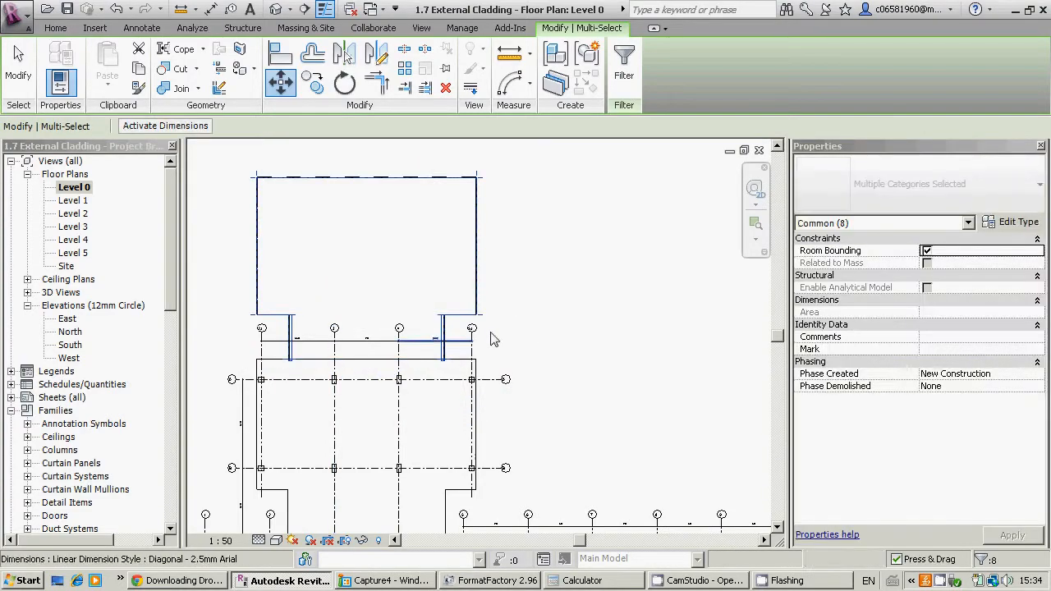
pyautogui.click(538, 318)
# Select the whole rotated copy and filter floors and dimensions out of the selection.
pyautogui.moveTo(238, 151); pyautogui.dragTo(509, 367)
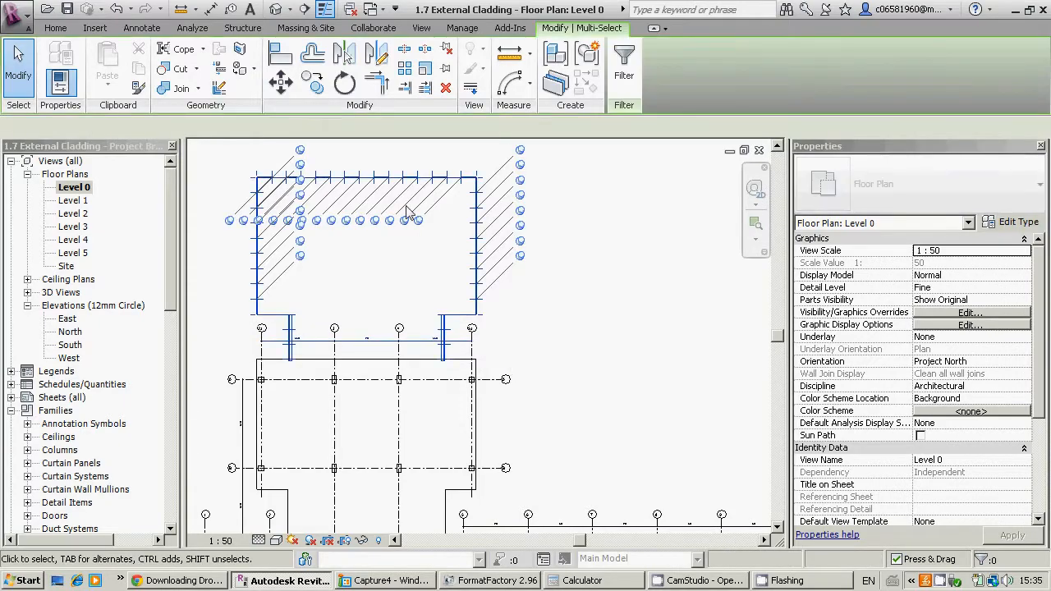
pyautogui.click(986, 561)
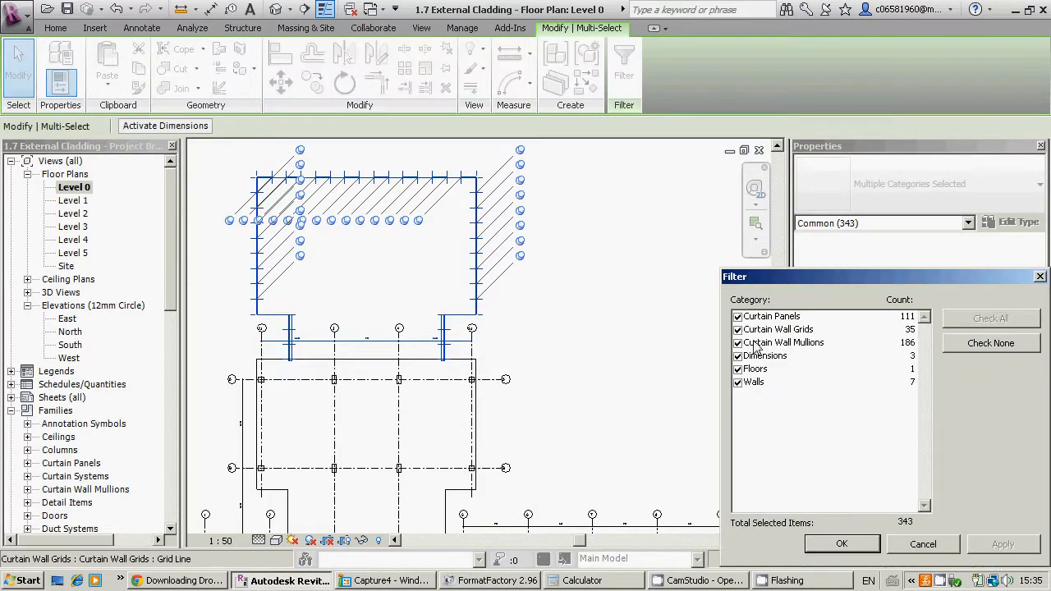
pyautogui.click(739, 368)
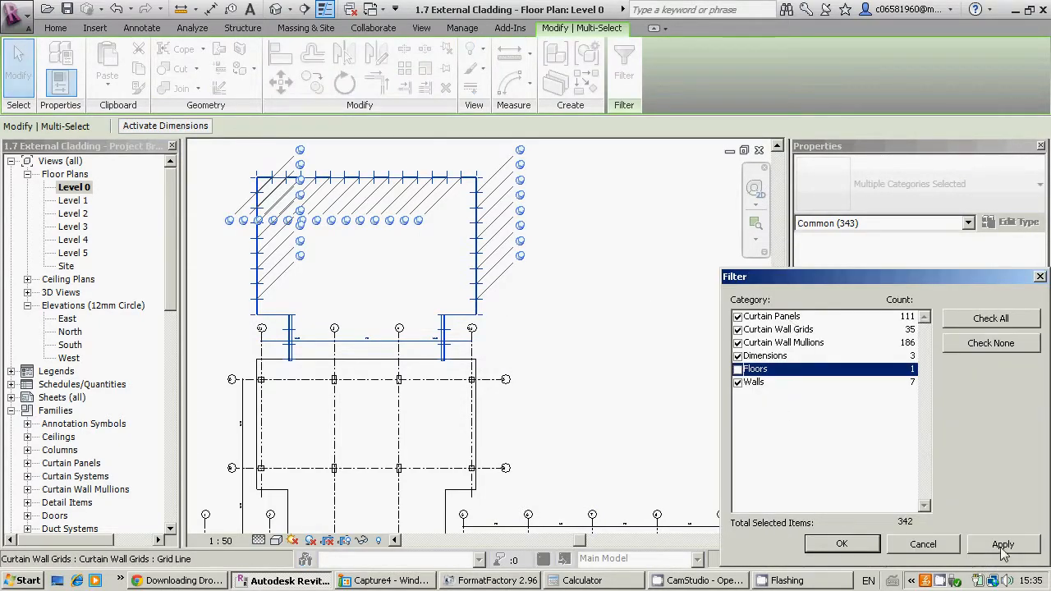
pyautogui.click(738, 356)
pyautogui.click(997, 544)
pyautogui.click(838, 544)
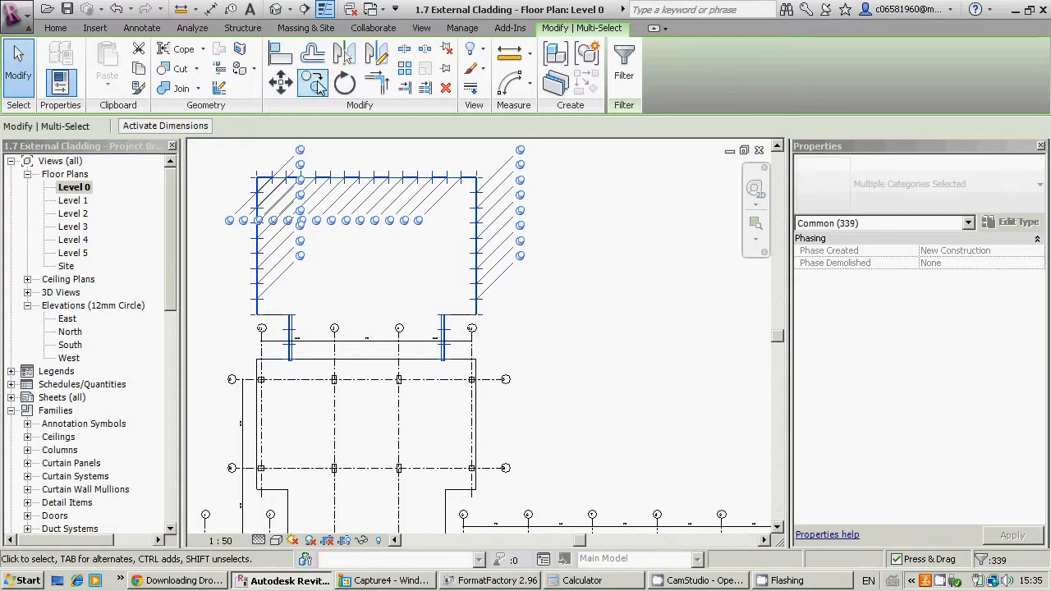
# Move the copied cladding down onto the northern projection, placing its link edge midpoint on the main building's wall line.
pyautogui.click(317, 85)
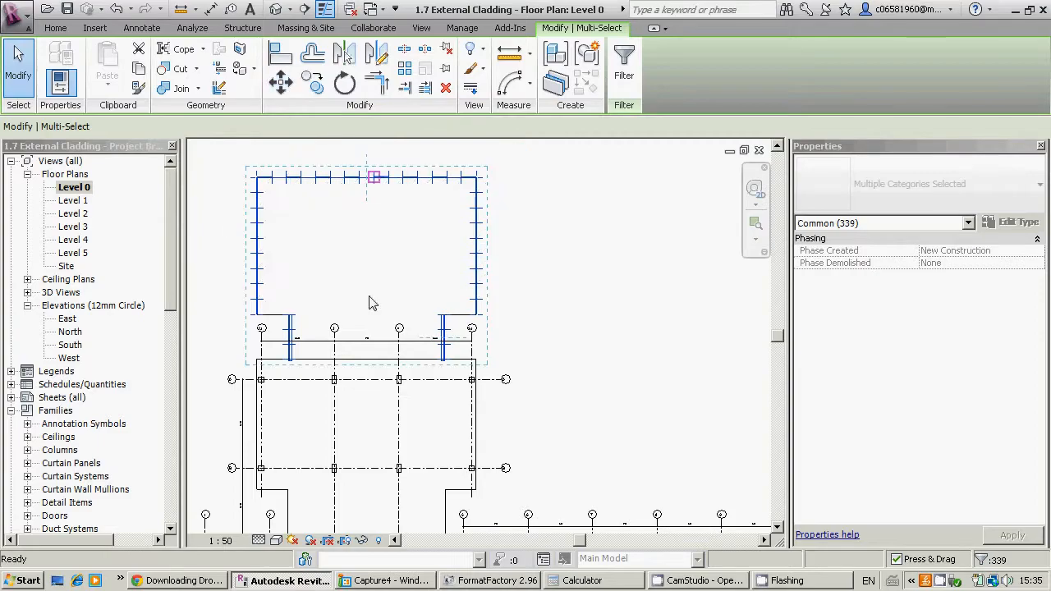
pyautogui.click(367, 360)
pyautogui.moveTo(385, 426); pyautogui.dragTo(389, 266, button='middle')
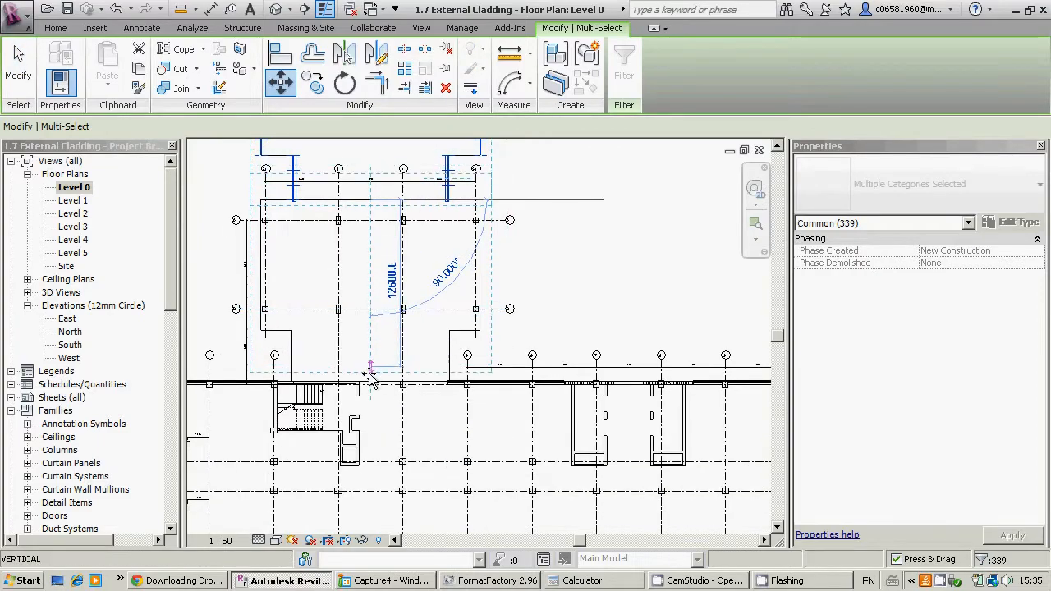
pyautogui.click(371, 383)
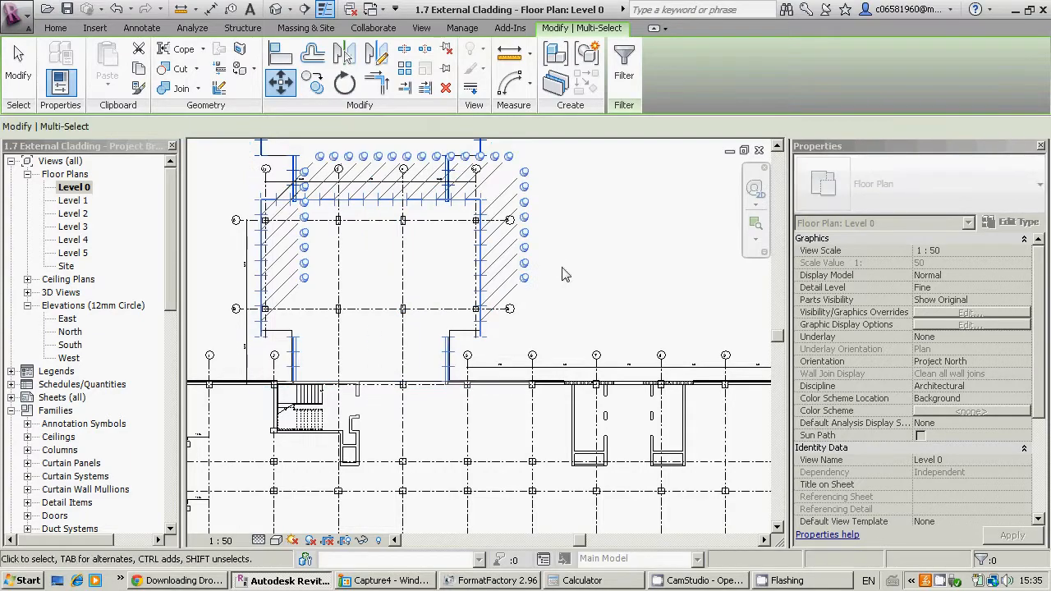
pyautogui.click(562, 267)
# Delete the leftover copied floor north of the northern projection.
pyautogui.moveTo(561, 245); pyautogui.dragTo(581, 332, button='middle')
pyautogui.click(549, 239)
pyautogui.scroll(-1, 624, 364)
pyautogui.press('Delete')
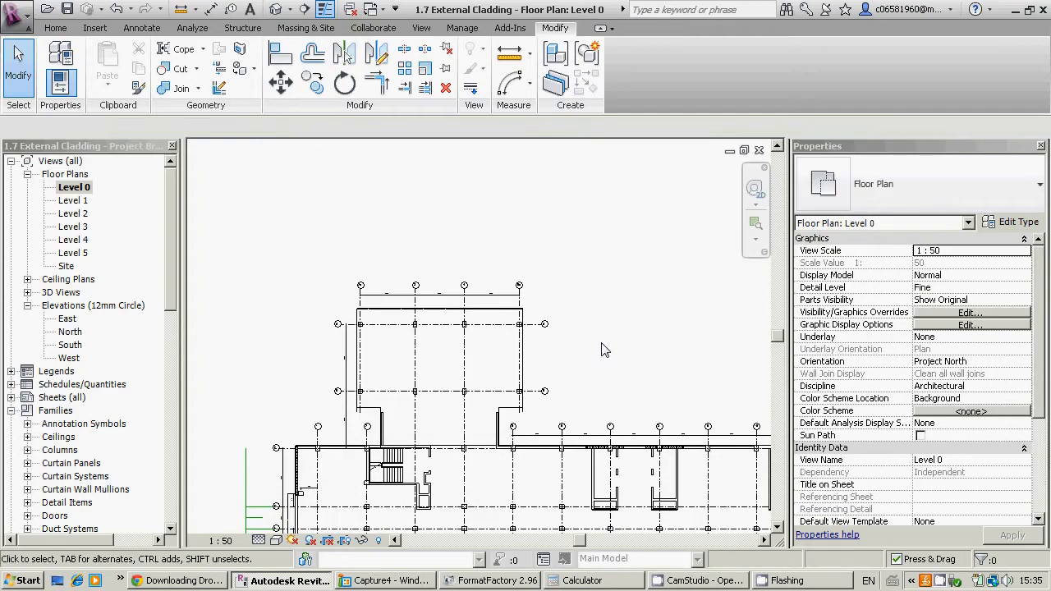
# Examine in 3D how the copied curtain walls meet the northern projection's floor edges and link walls.
pyautogui.hotkey('ctrl', 'Tab')
pyautogui.scroll(-3, 597, 314)
pyautogui.moveTo(196, 236); pyautogui.dragTo(401, 301, button='middle')
pyautogui.scroll(-2, 623, 454)
pyautogui.scroll(5, 632, 477)
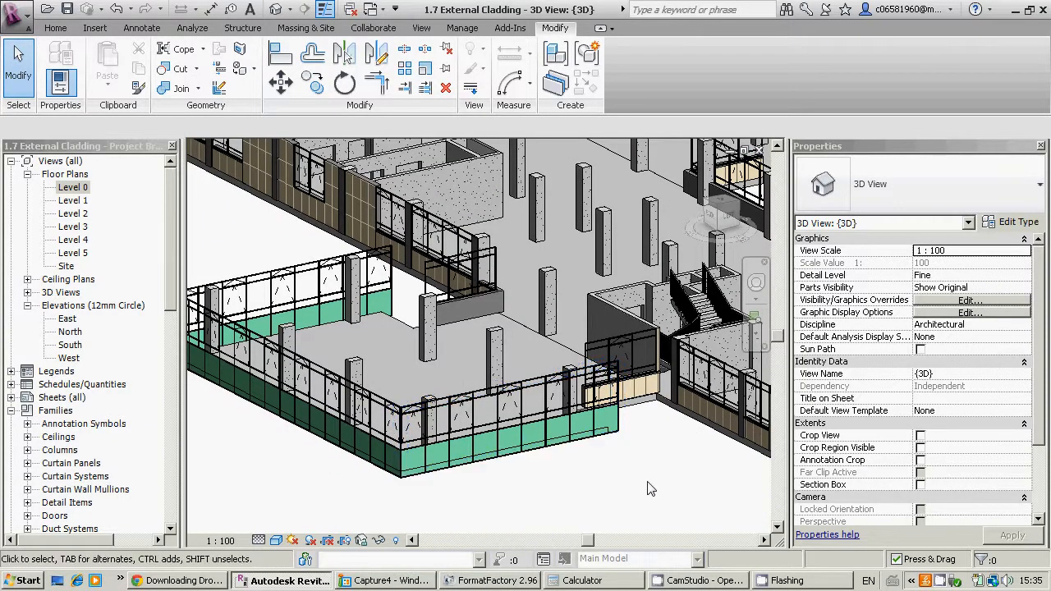
pyautogui.scroll(2, 398, 327)
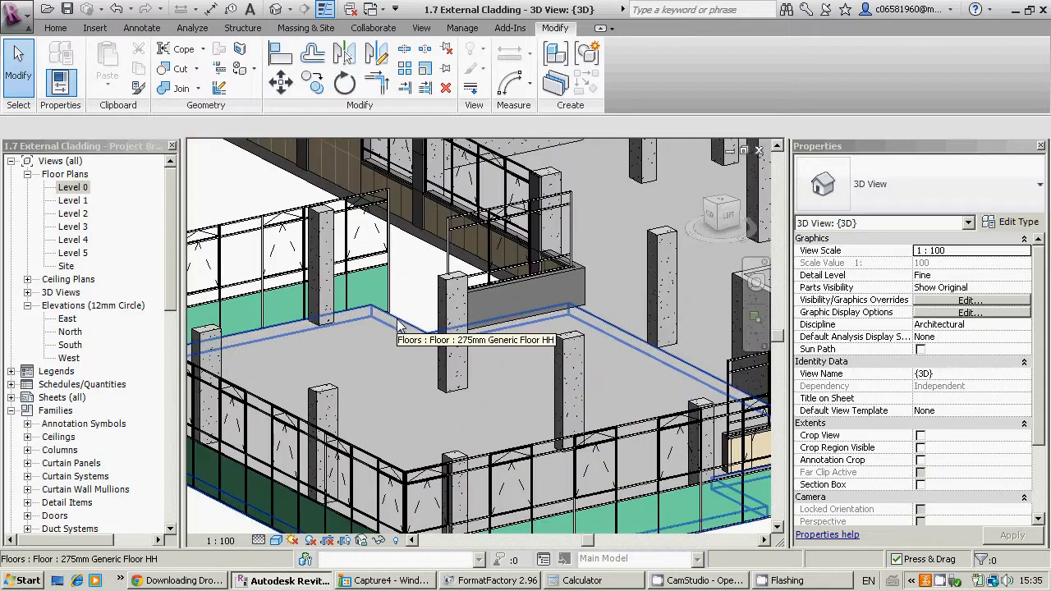
pyautogui.scroll(-1, 450, 313)
pyautogui.moveTo(443, 311); pyautogui.dragTo(425, 353, button='middle')
pyautogui.scroll(2, 400, 363)
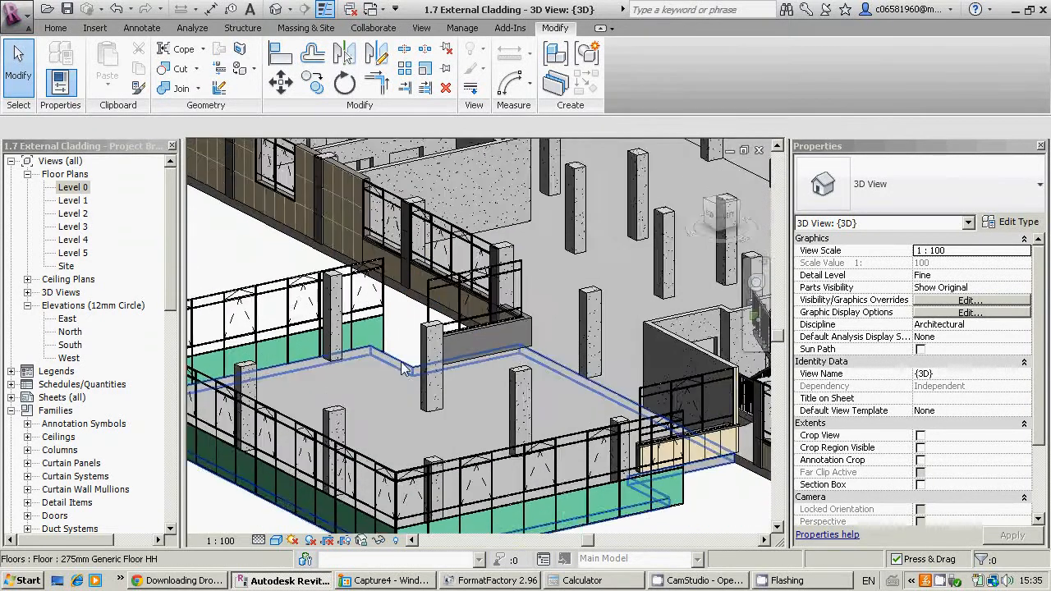
# Open the Level 0 floor plan and examine the northern projection's floor edge beside the western link curtain wall.
pyautogui.click(401, 369)
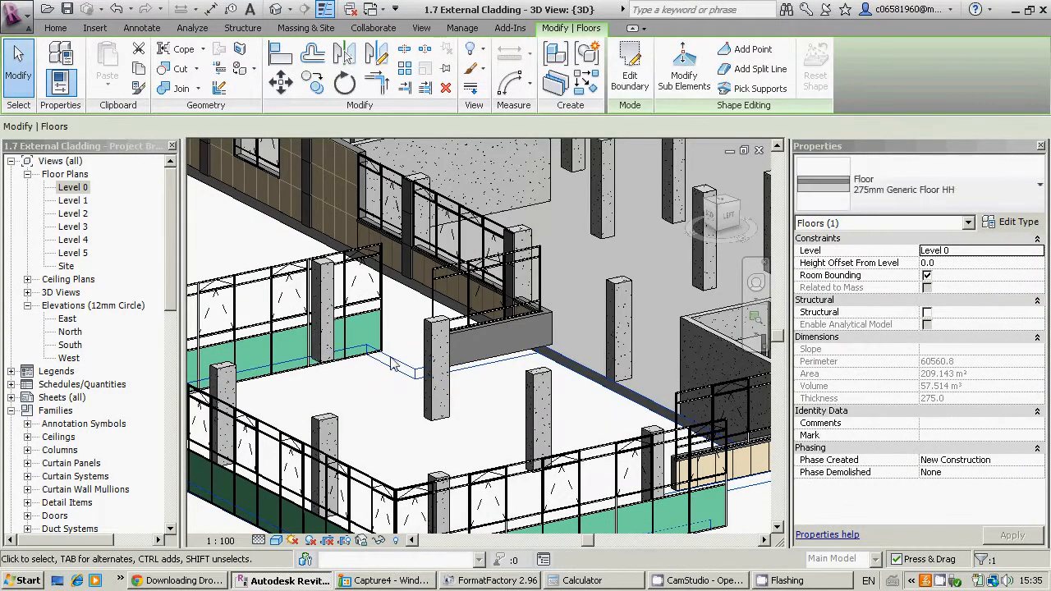
pyautogui.press('Escape')
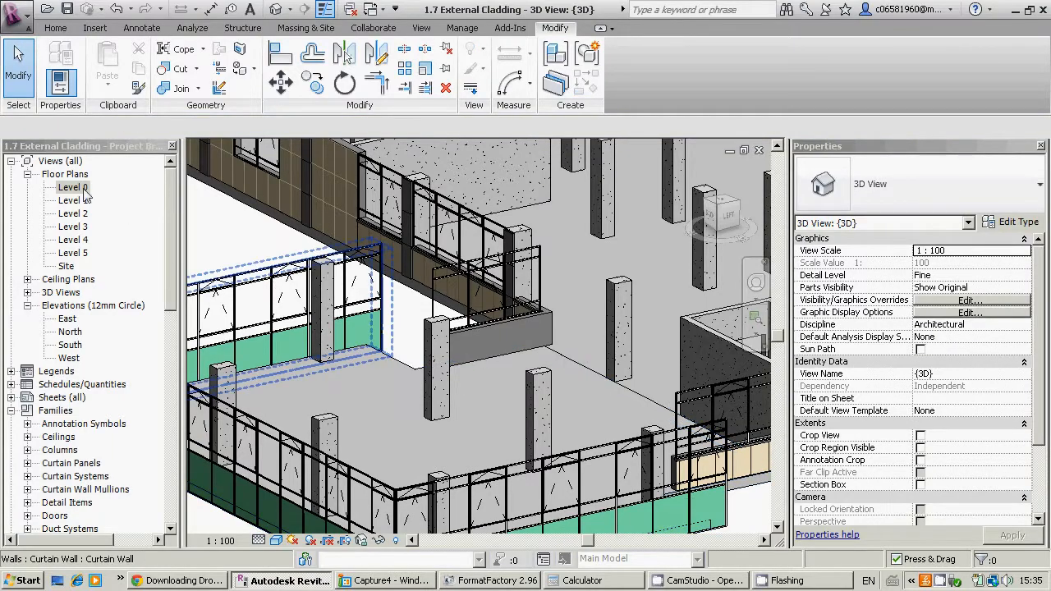
pyautogui.doubleClick(84, 190)
pyautogui.scroll(5, 382, 394)
pyautogui.click(558, 362)
pyautogui.moveTo(561, 361); pyautogui.dragTo(444, 344, button='middle')
pyautogui.scroll(-3, 372, 341)
pyautogui.scroll(1, 439, 341)
pyautogui.scroll(6, 331, 321)
pyautogui.scroll(-2, 386, 308)
pyautogui.moveTo(417, 387); pyautogui.dragTo(441, 324, button='middle')
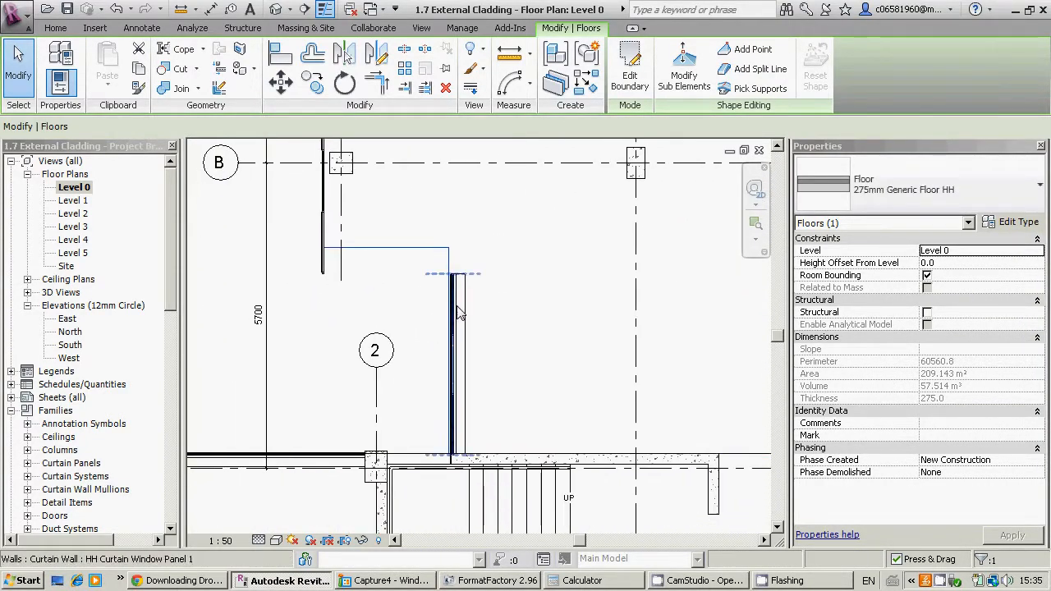
# Compare the northern projection's floor outline with the ends of the curtain walls at both link corners.
pyautogui.click(498, 329)
pyautogui.scroll(-2, 407, 296)
pyautogui.moveTo(531, 274); pyautogui.dragTo(399, 284, button='middle')
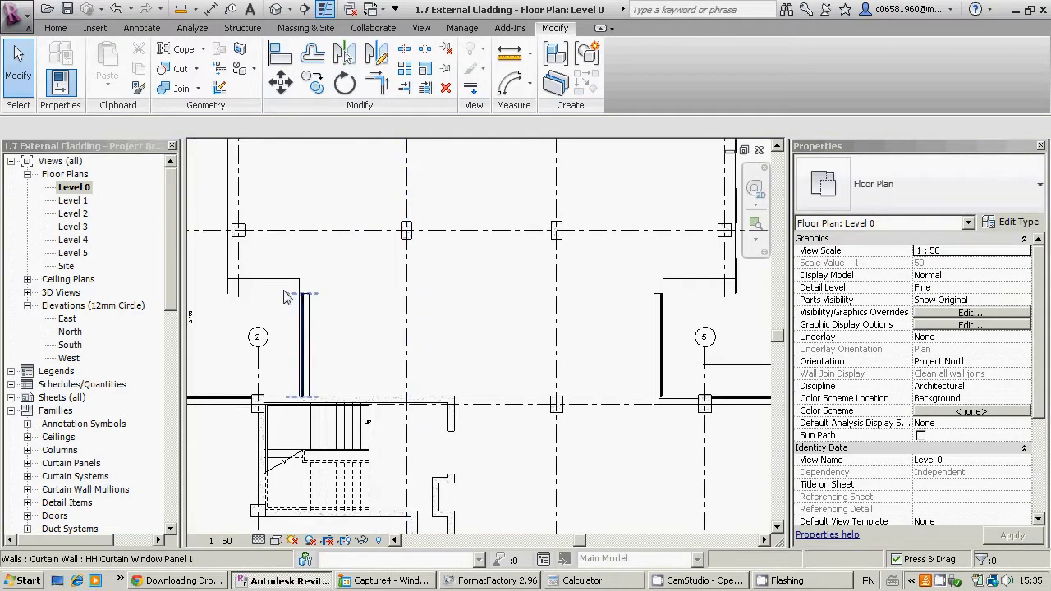
pyautogui.scroll(2, 262, 281)
pyautogui.click(276, 283)
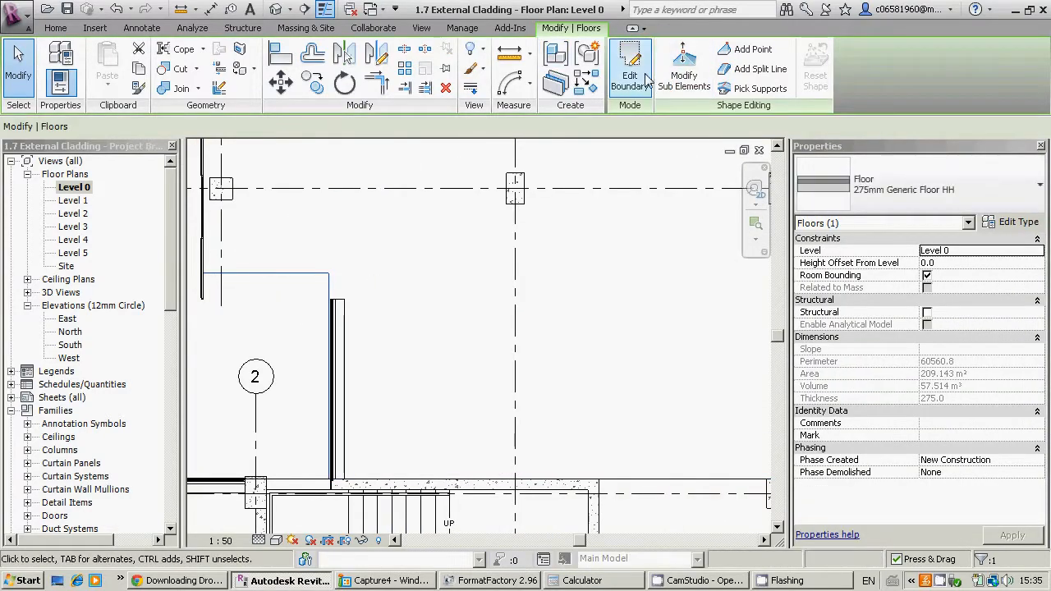
pyautogui.scroll(-2, 657, 353)
pyautogui.click(678, 347)
# Review the northern and southern projections together with the main building in the Level 0 plan.
pyautogui.scroll(-2, 698, 411)
pyautogui.scroll(-1, 443, 292)
pyautogui.scroll(-2, 526, 361)
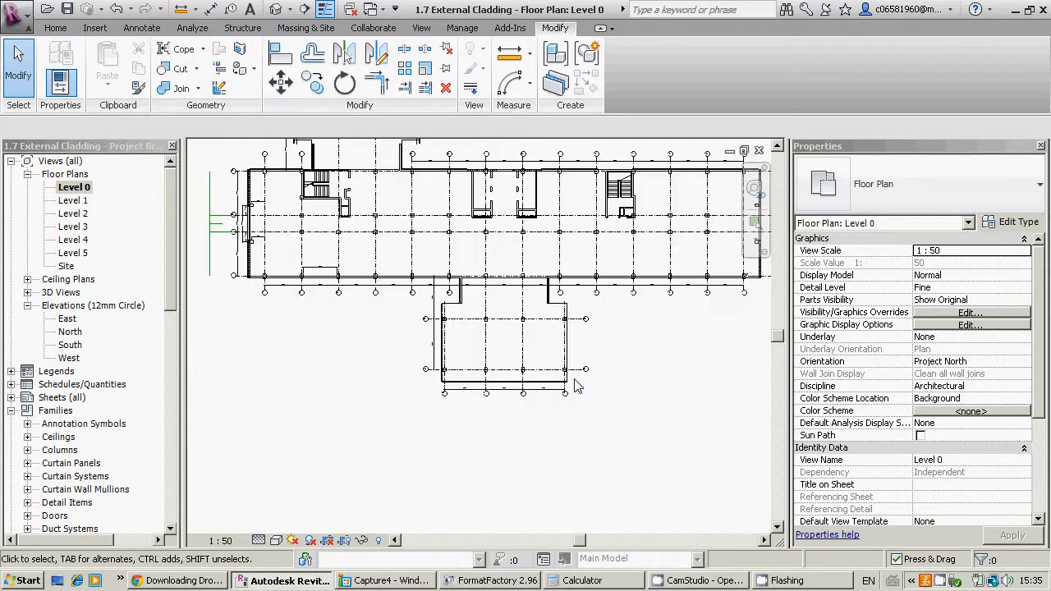
pyautogui.moveTo(447, 309); pyautogui.dragTo(404, 345, button='middle')
pyautogui.moveTo(468, 374); pyautogui.dragTo(556, 457, button='middle')
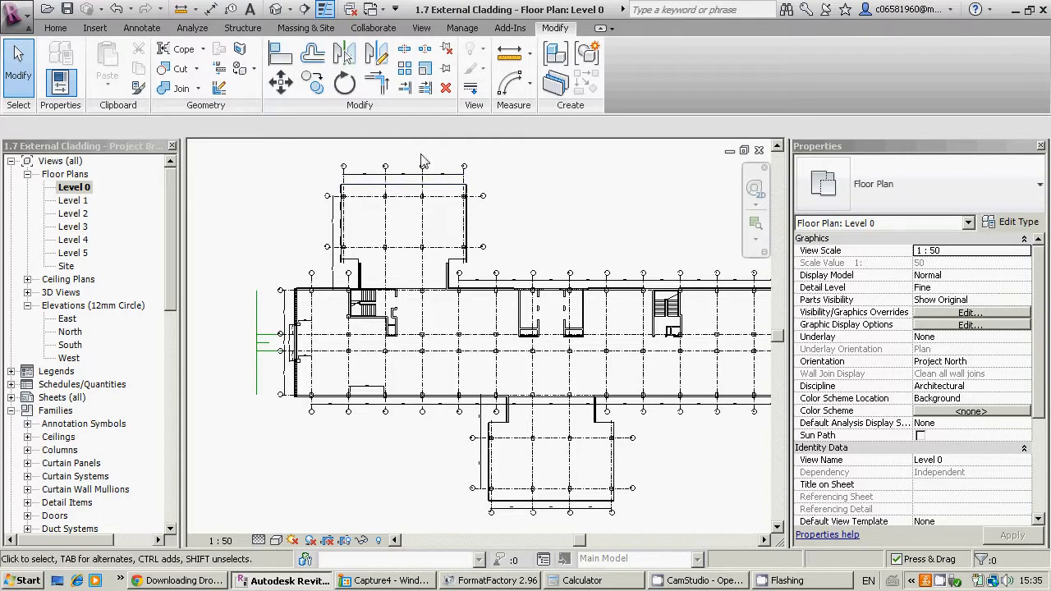